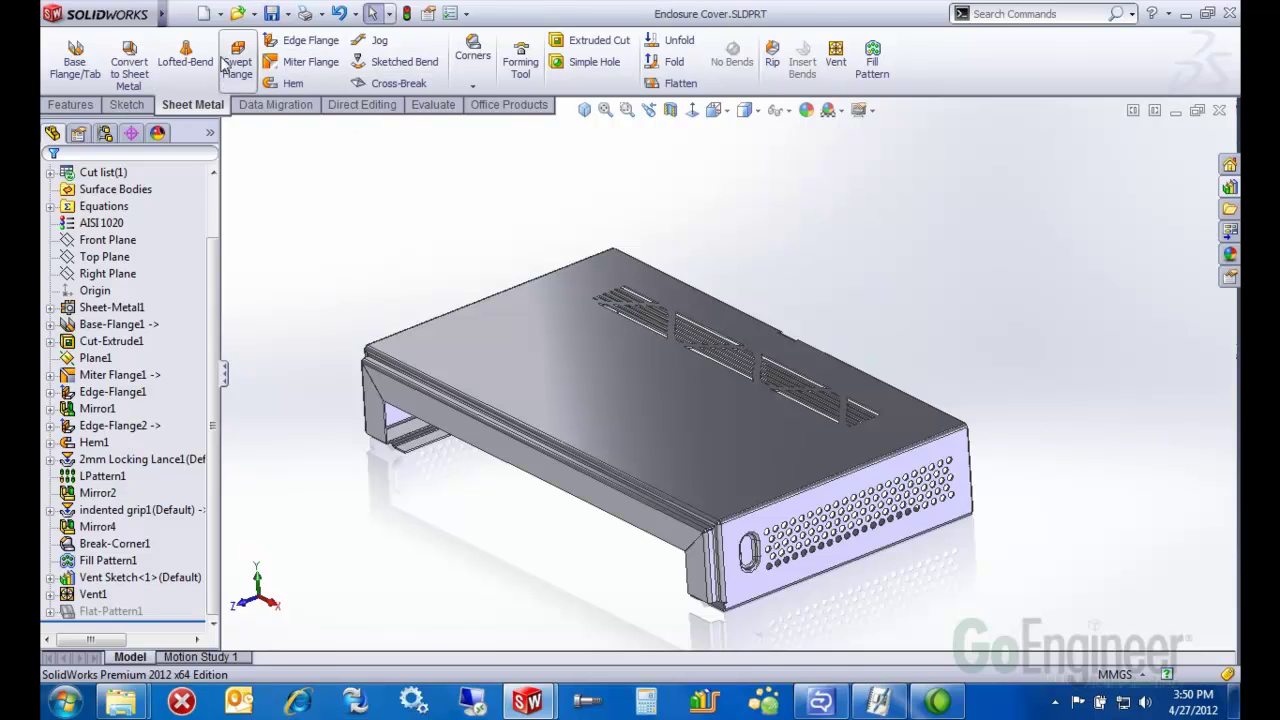
# - Create a new drawing for the Enclosure Cover from the GoE Csize Metric template
pyautogui.click(221, 13)
pyautogui.click(237, 36)
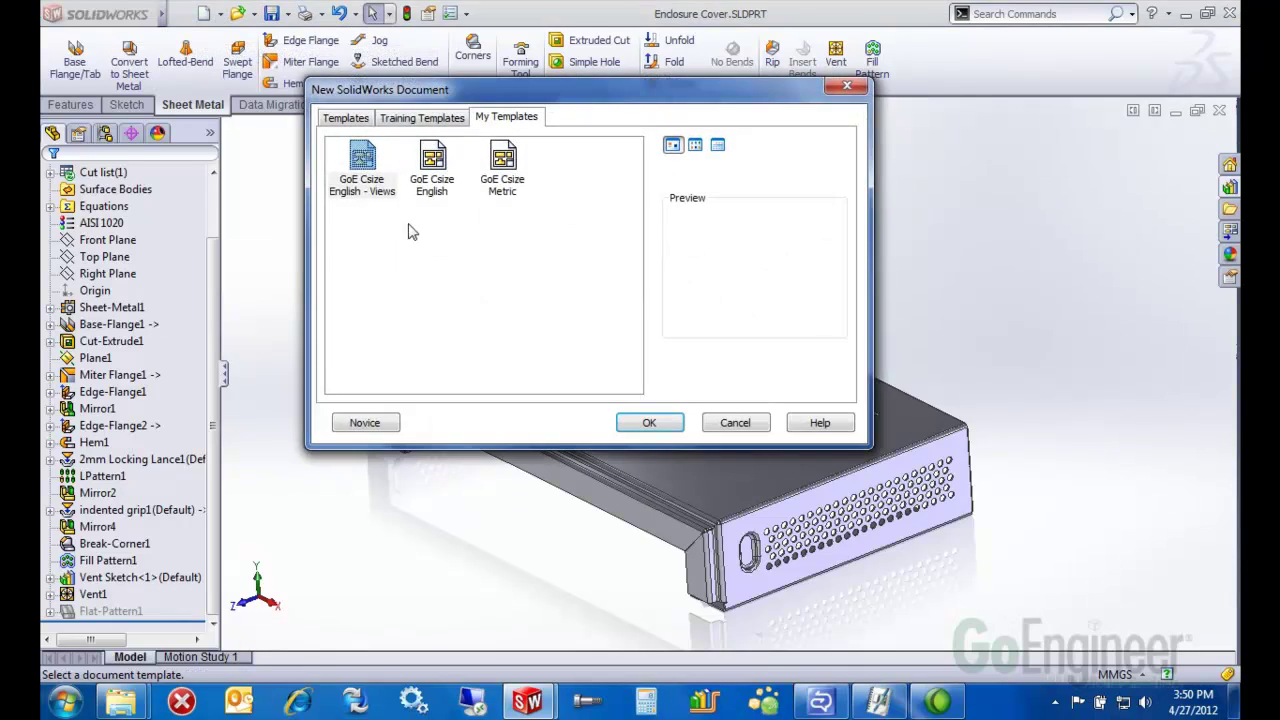
pyautogui.doubleClick(507, 165)
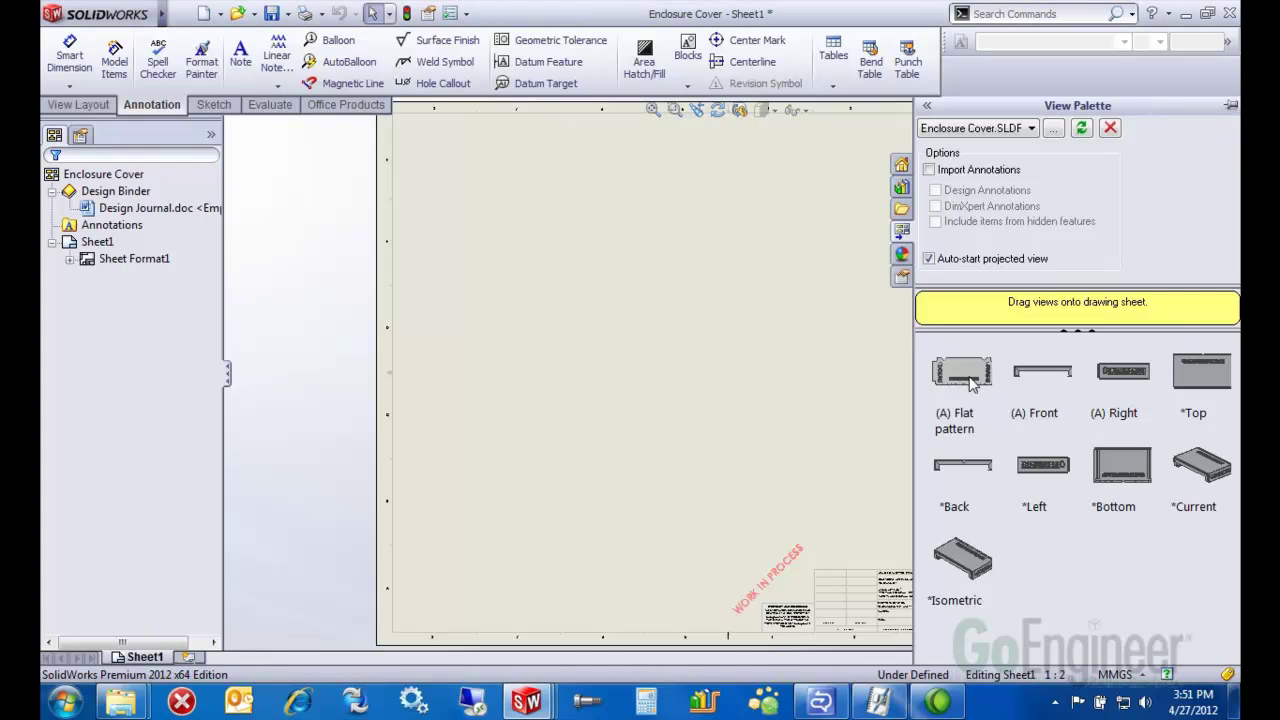
# - Place the (A) Flat pattern view on Sheet1 without projected views and check its UP/DOWN bend notes
pyautogui.moveTo(969, 379); pyautogui.dragTo(718, 356)
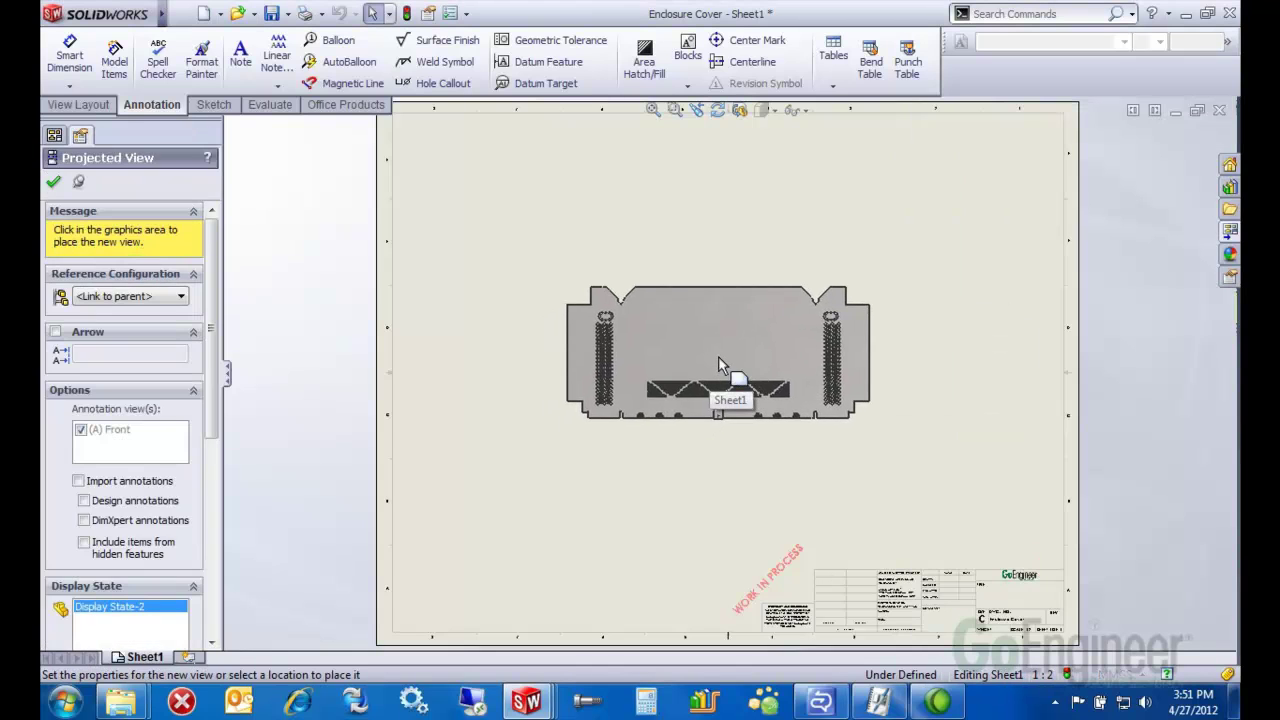
pyautogui.click(54, 183)
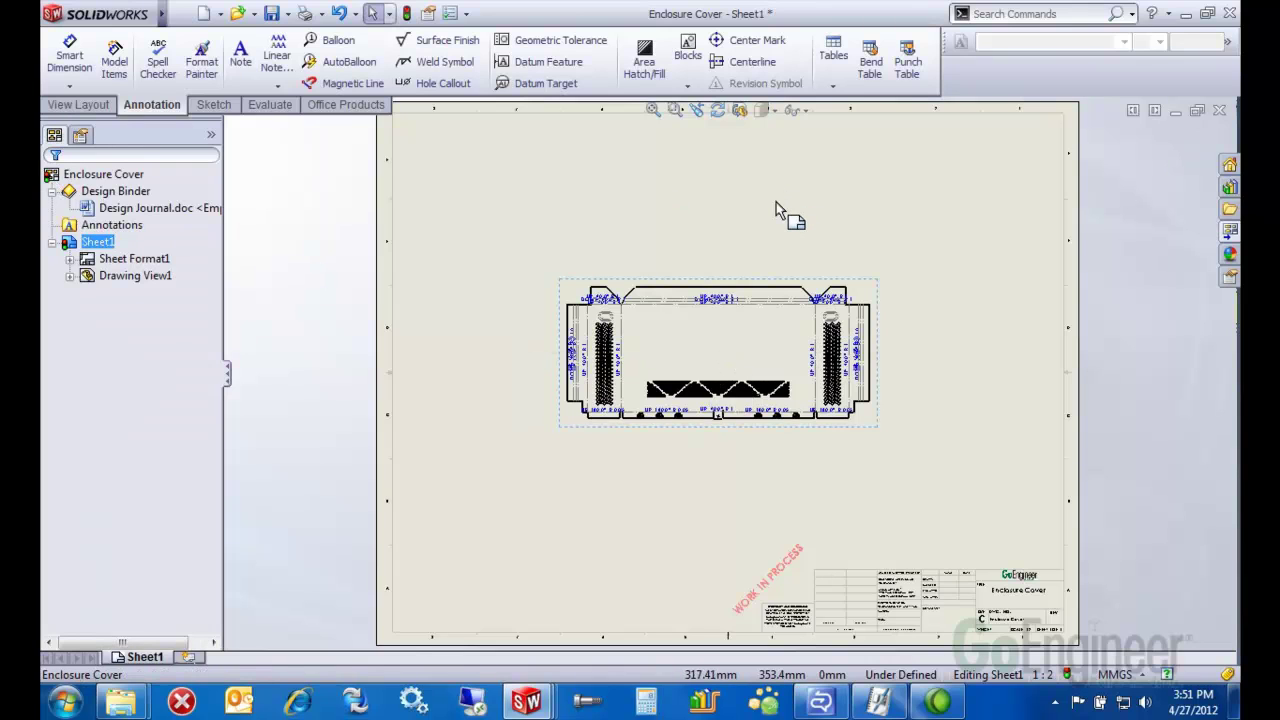
pyautogui.scroll(-1, 767, 272)
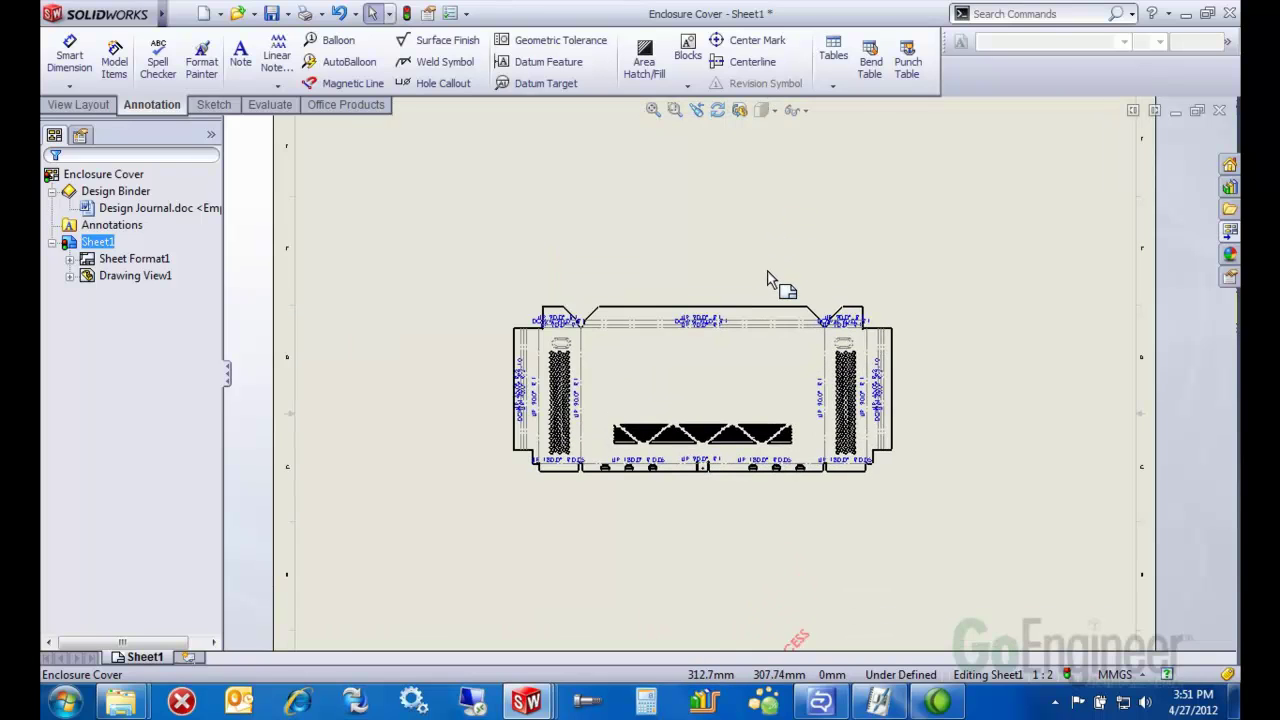
pyautogui.scroll(-3, 766, 380)
pyautogui.scroll(1, 724, 392)
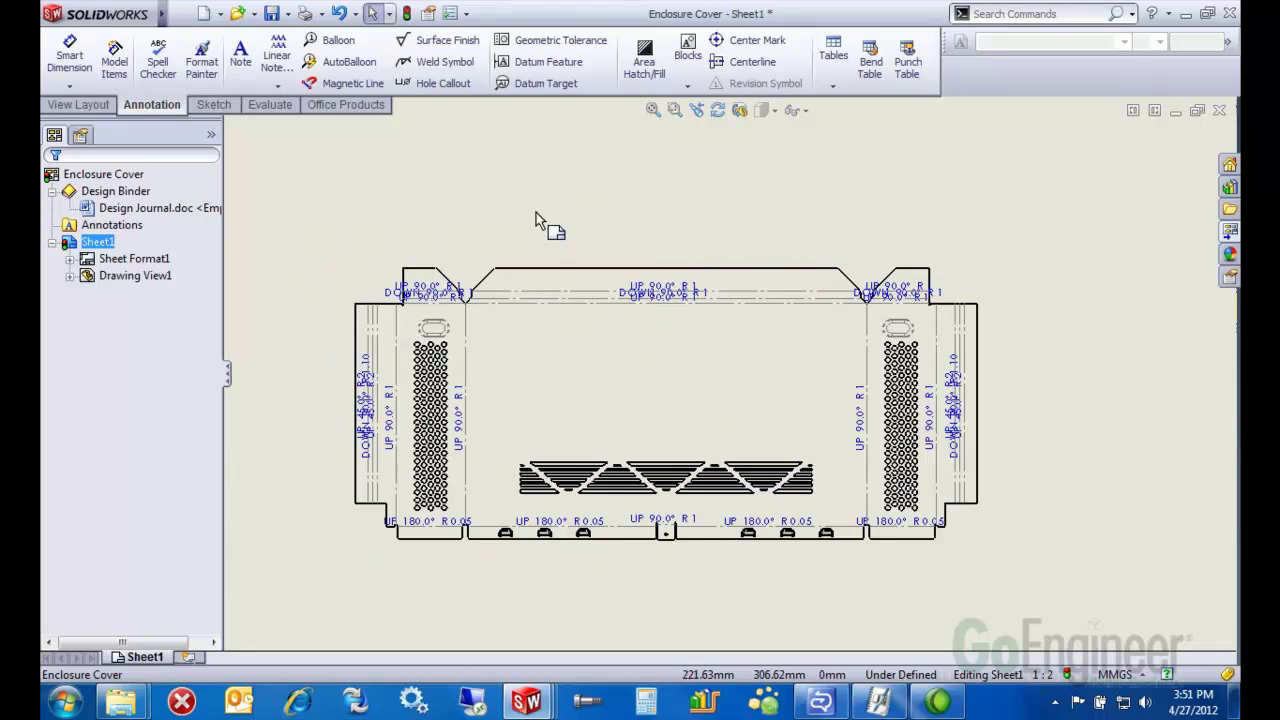
pyautogui.scroll(1, 537, 223)
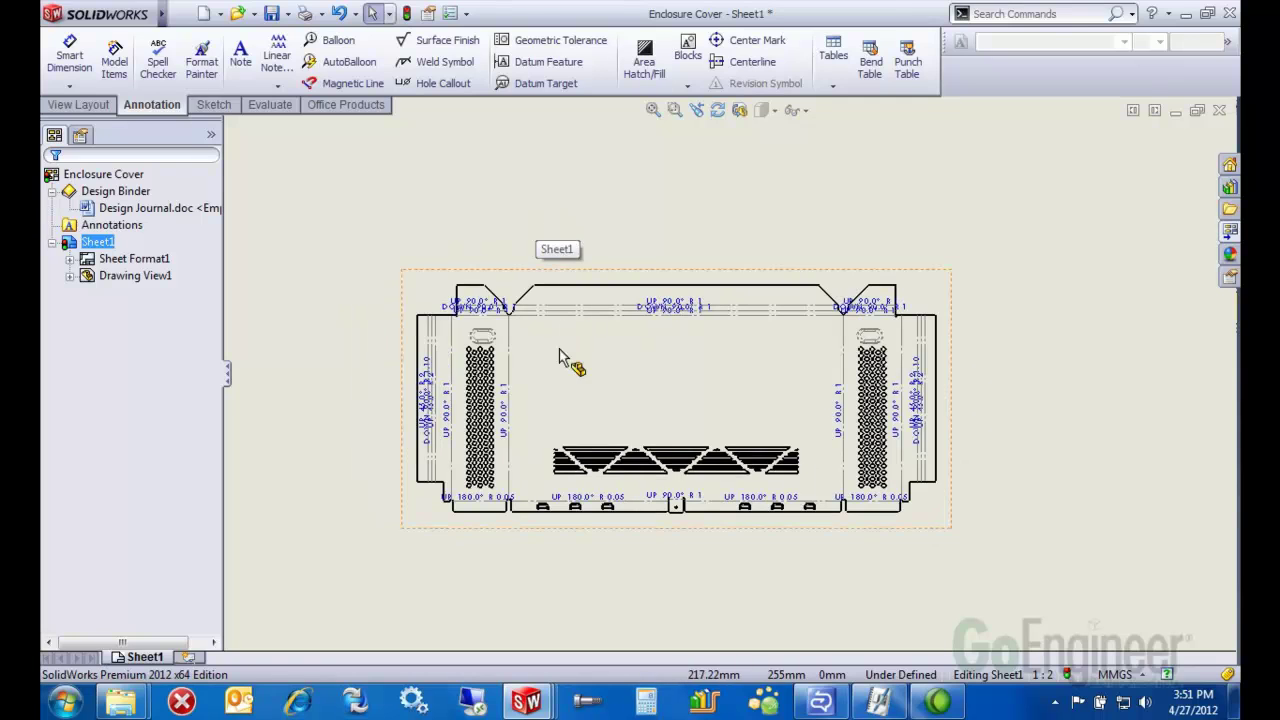
pyautogui.scroll(-2, 571, 357)
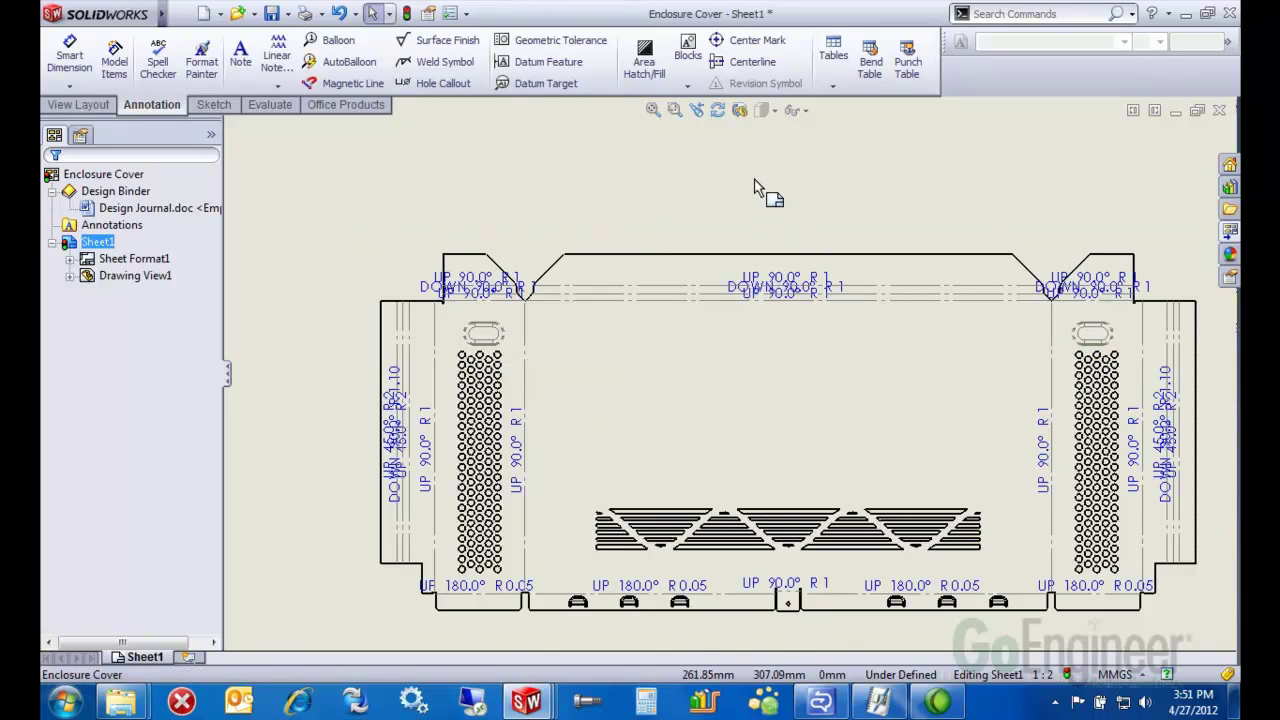
pyautogui.press('f')
pyautogui.scroll(-2, 850, 395)
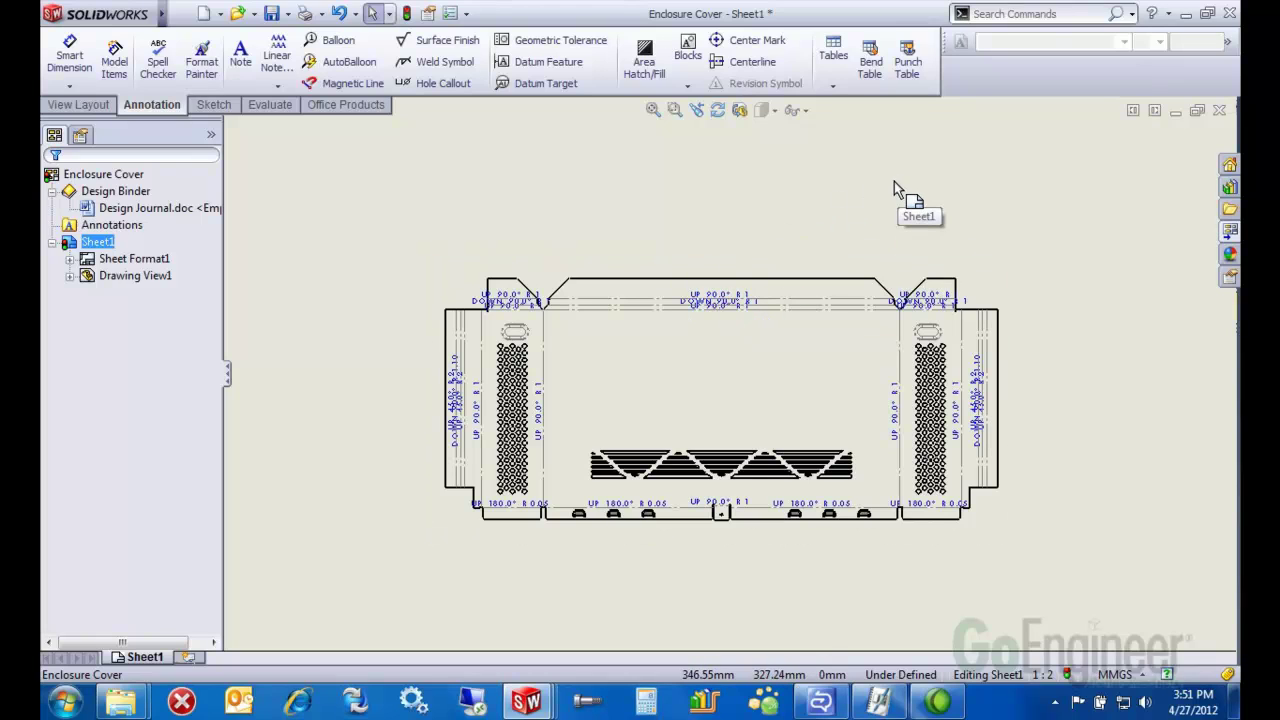
# - Create a bend table for the flat pattern view using the bendtable-standard template
pyautogui.click(873, 64)
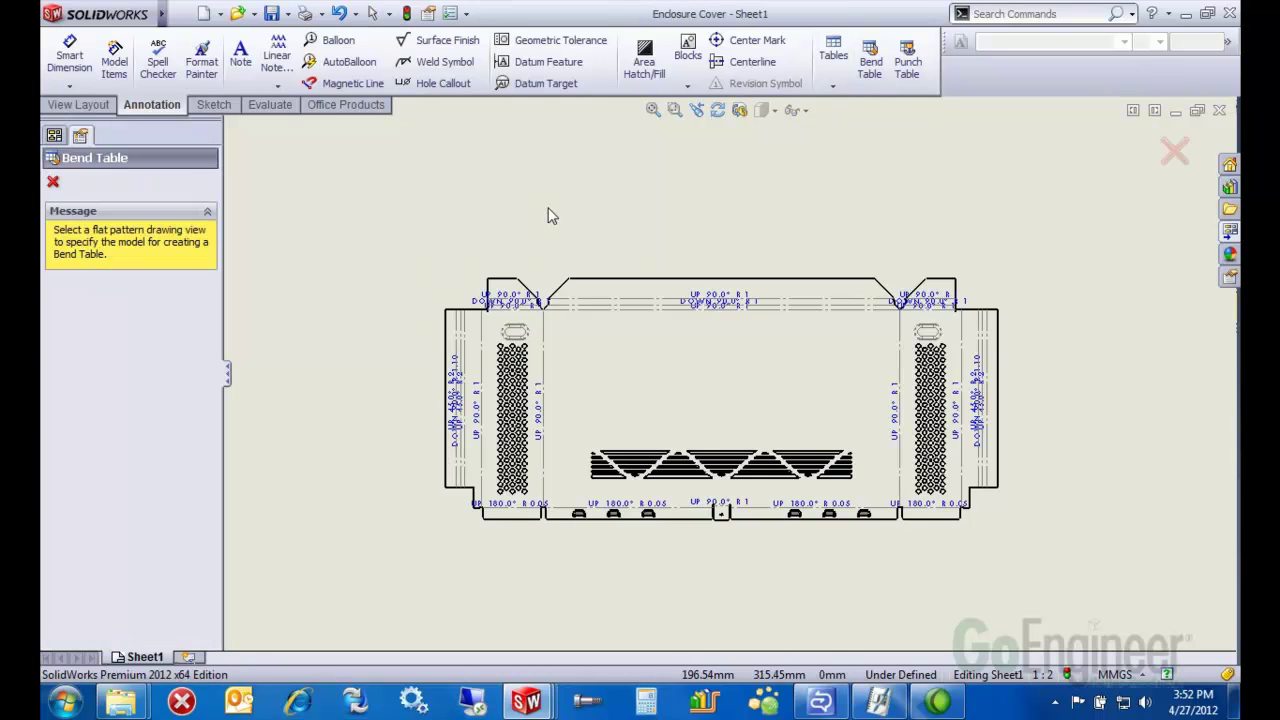
pyautogui.click(590, 410)
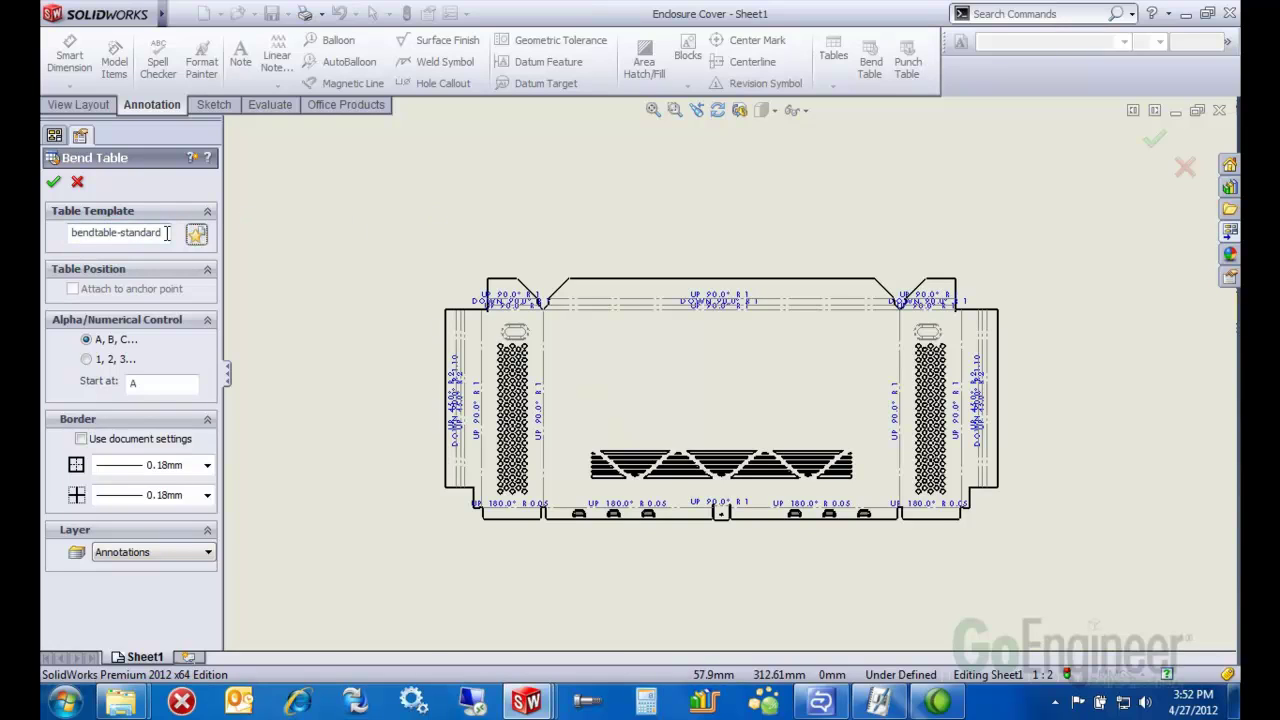
pyautogui.moveTo(167, 233); pyautogui.dragTo(57, 234)
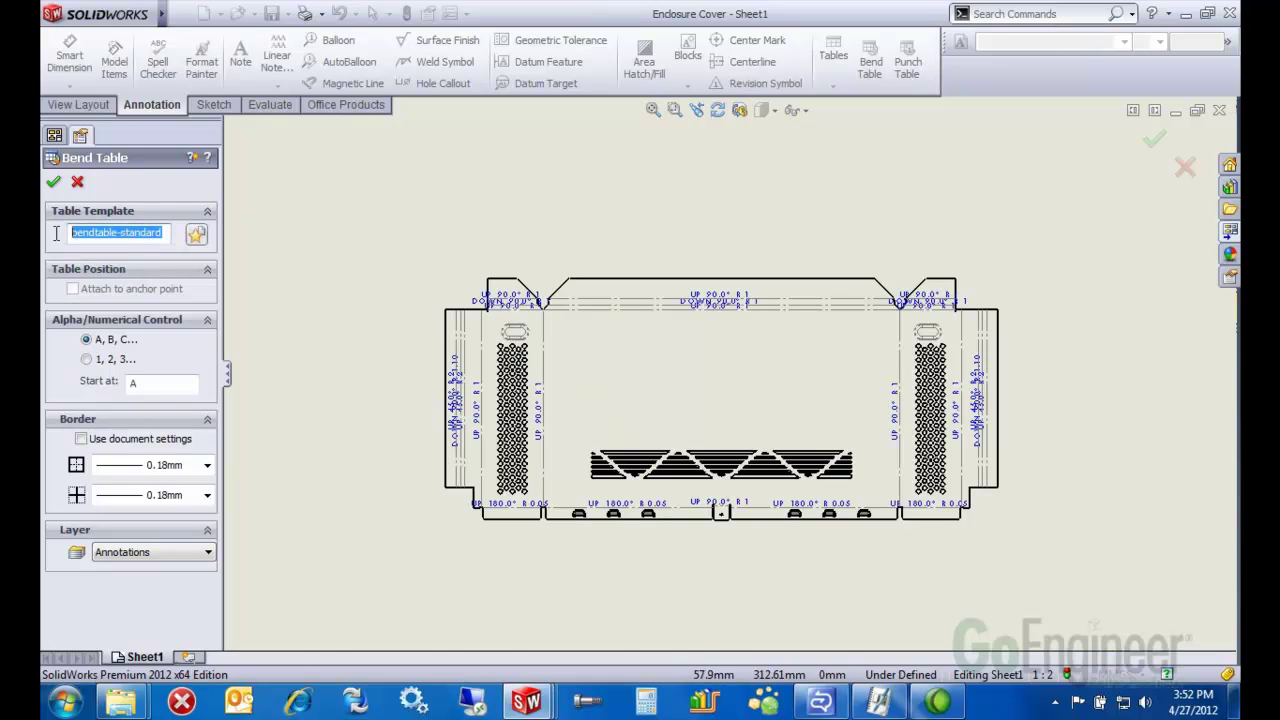
pyautogui.click(118, 234)
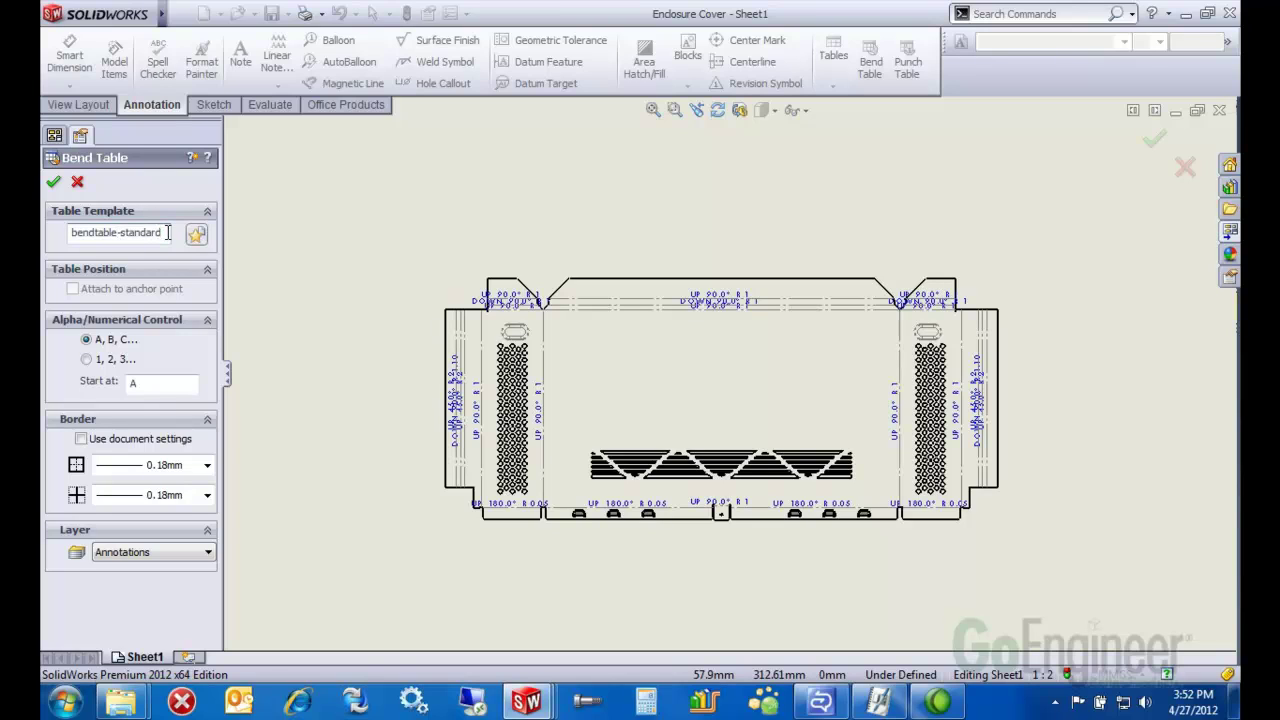
pyautogui.moveTo(168, 233); pyautogui.dragTo(62, 234)
pyautogui.click(120, 232)
pyautogui.click(53, 182)
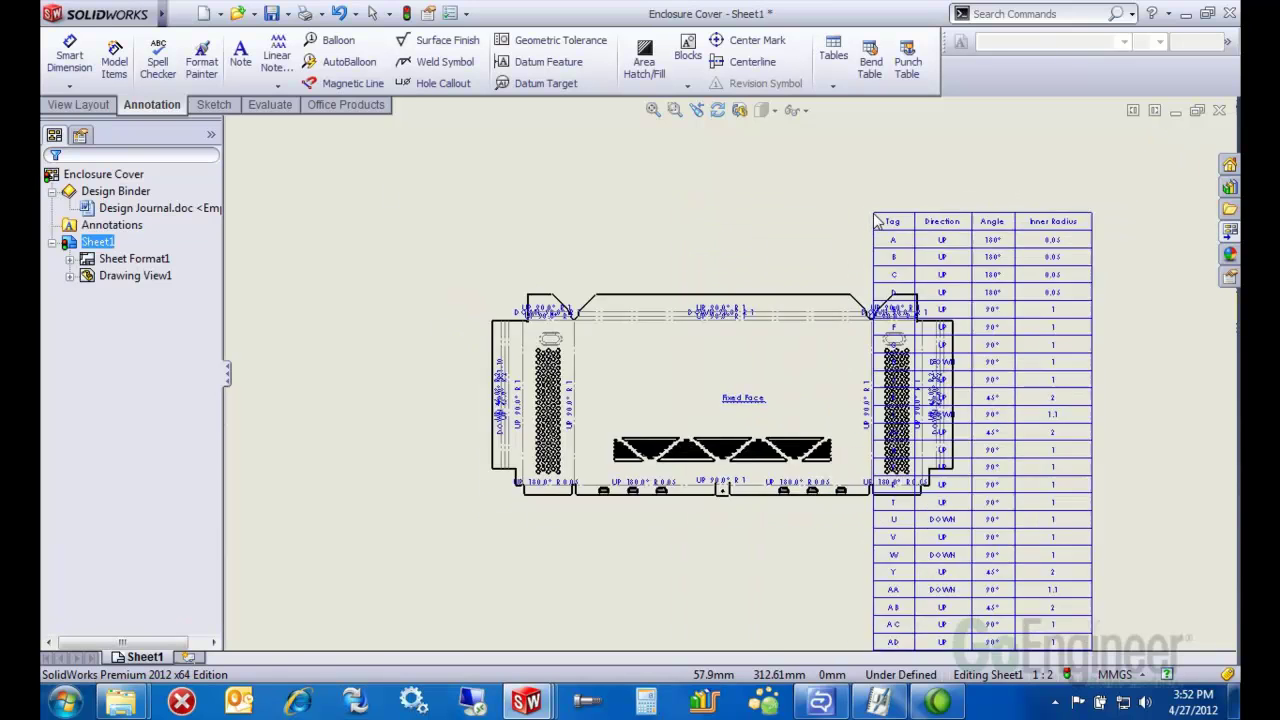
# - Place the bend table at the sheet's upper right and check the lettered bend tags
pyautogui.press('f')
pyautogui.click(925, 215)
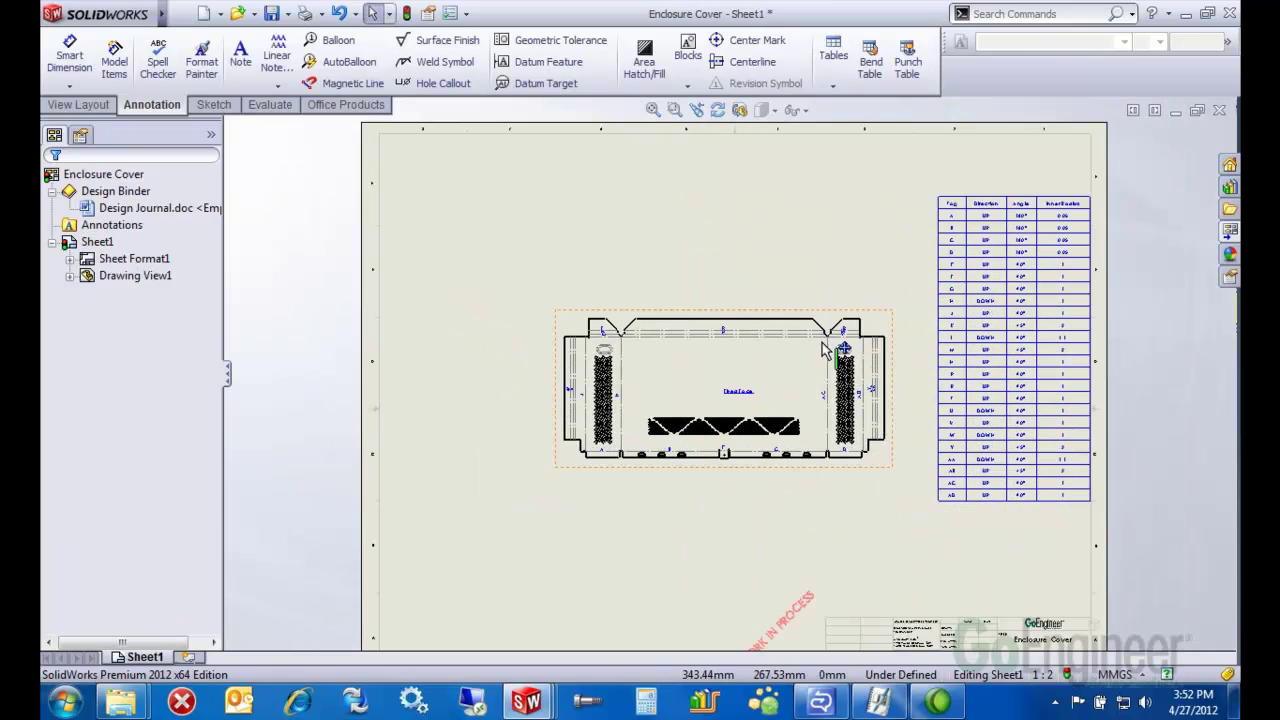
pyautogui.scroll(-4, 730, 357)
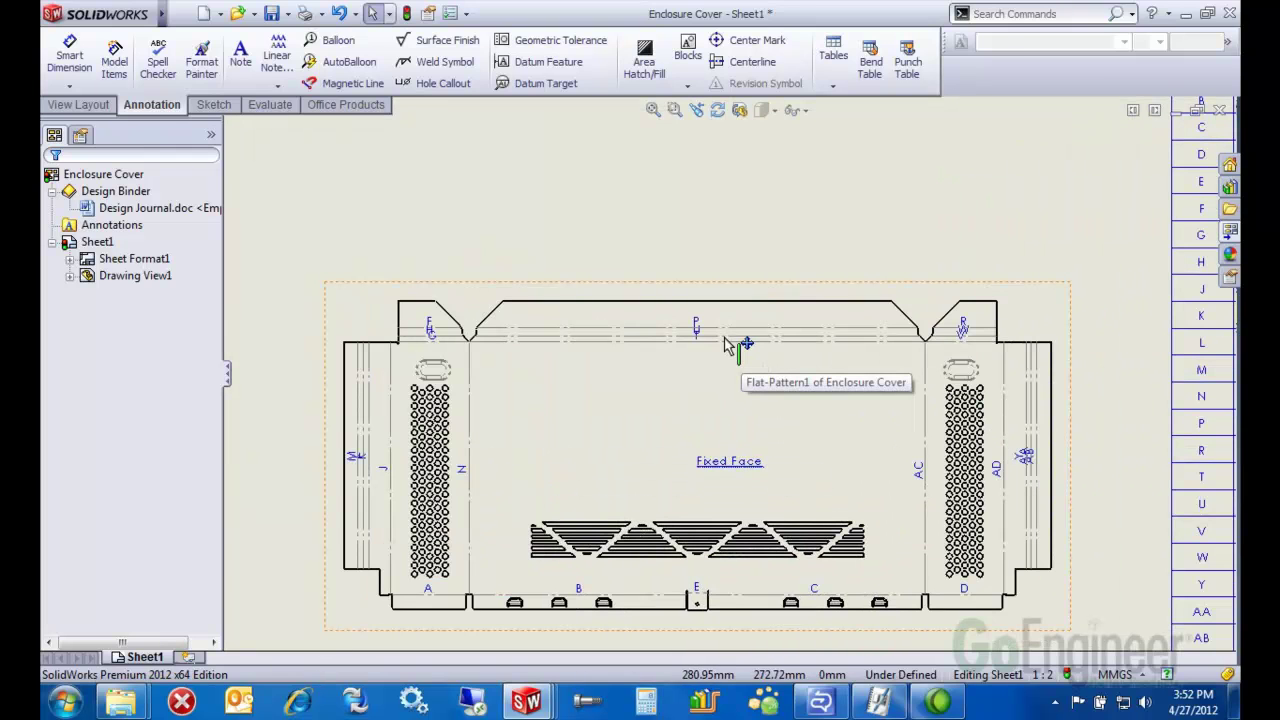
pyautogui.scroll(4, 733, 345)
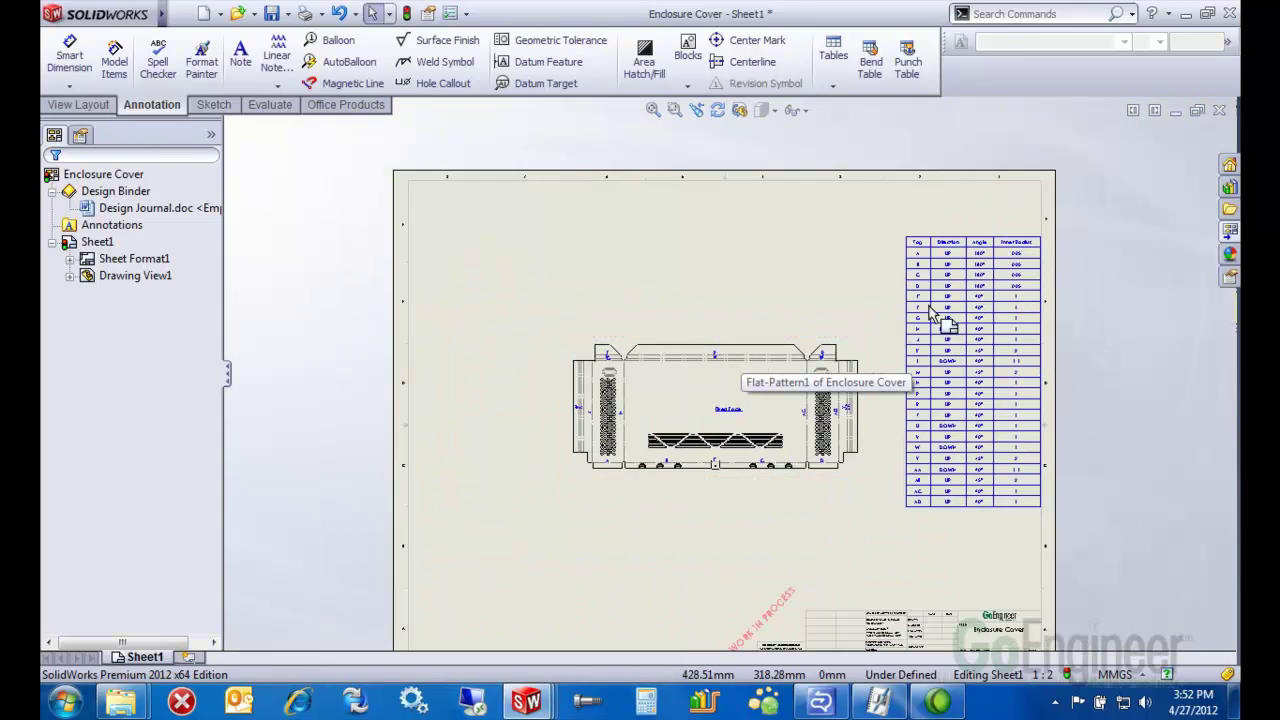
pyautogui.scroll(-6, 943, 253)
pyautogui.scroll(5, 800, 360)
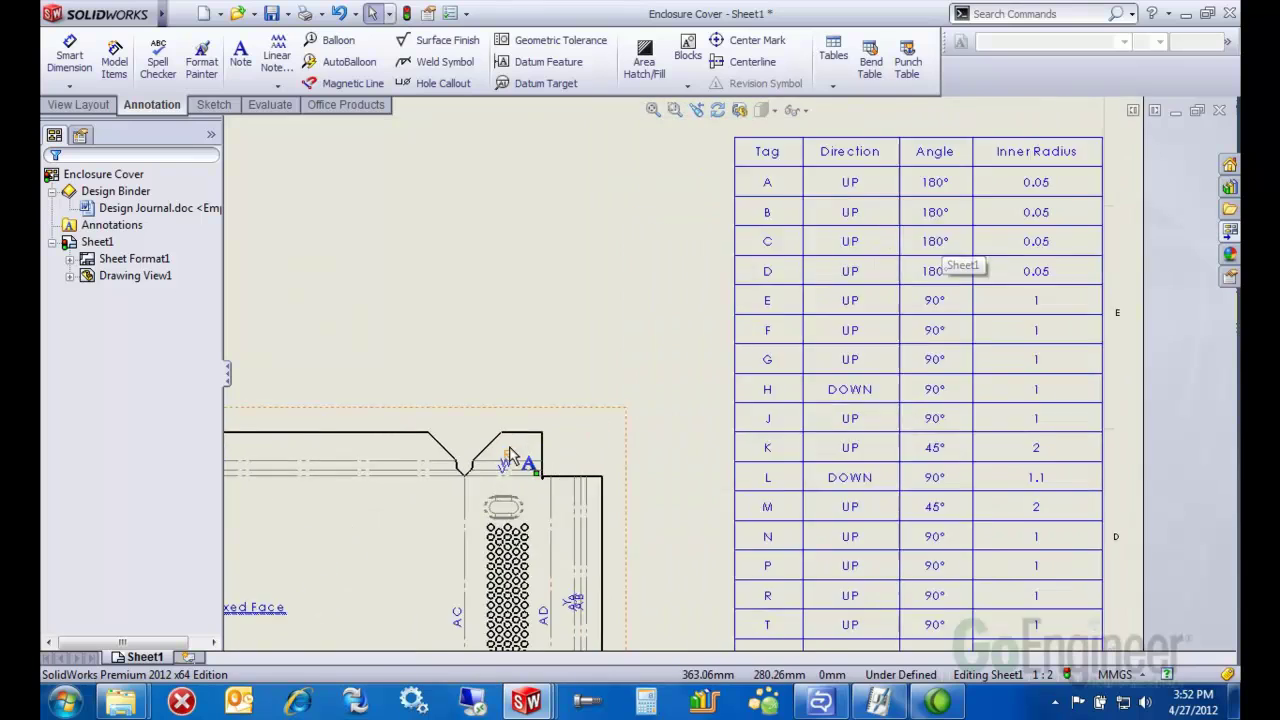
pyautogui.scroll(-5, 523, 429)
pyautogui.scroll(2, 867, 314)
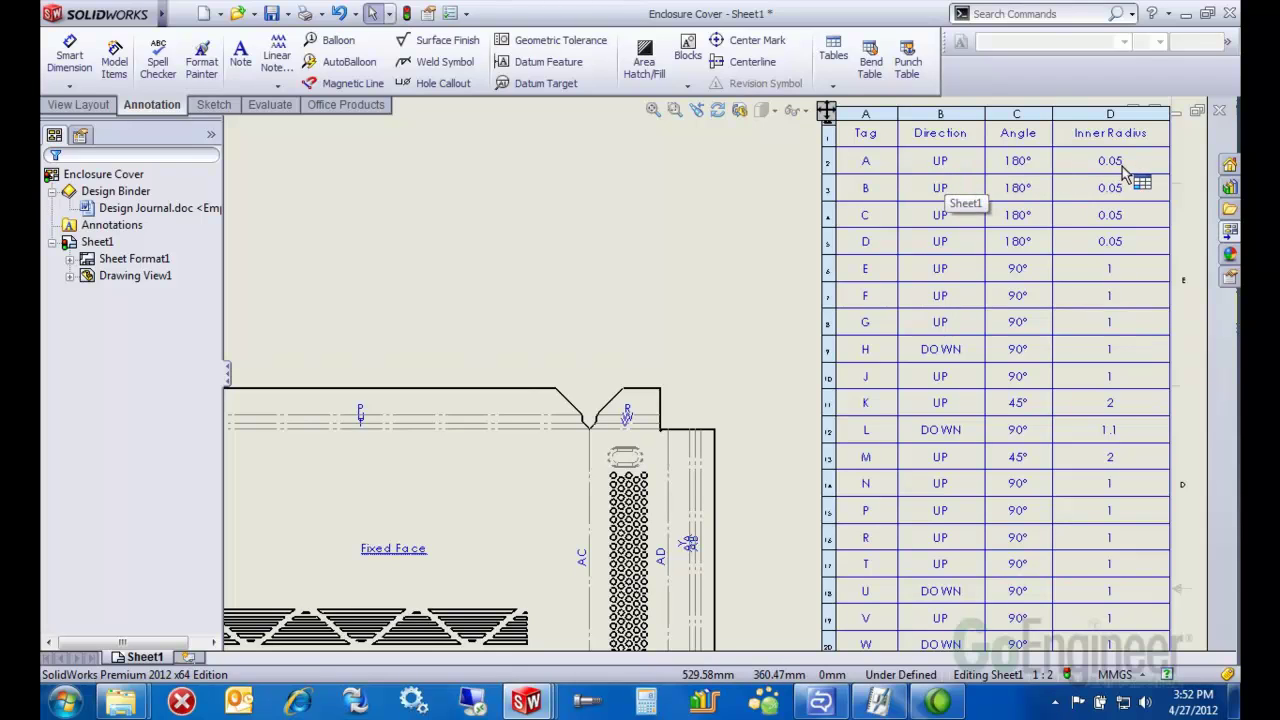
pyautogui.click(651, 257)
pyautogui.scroll(4, 571, 343)
pyautogui.scroll(-2, 592, 390)
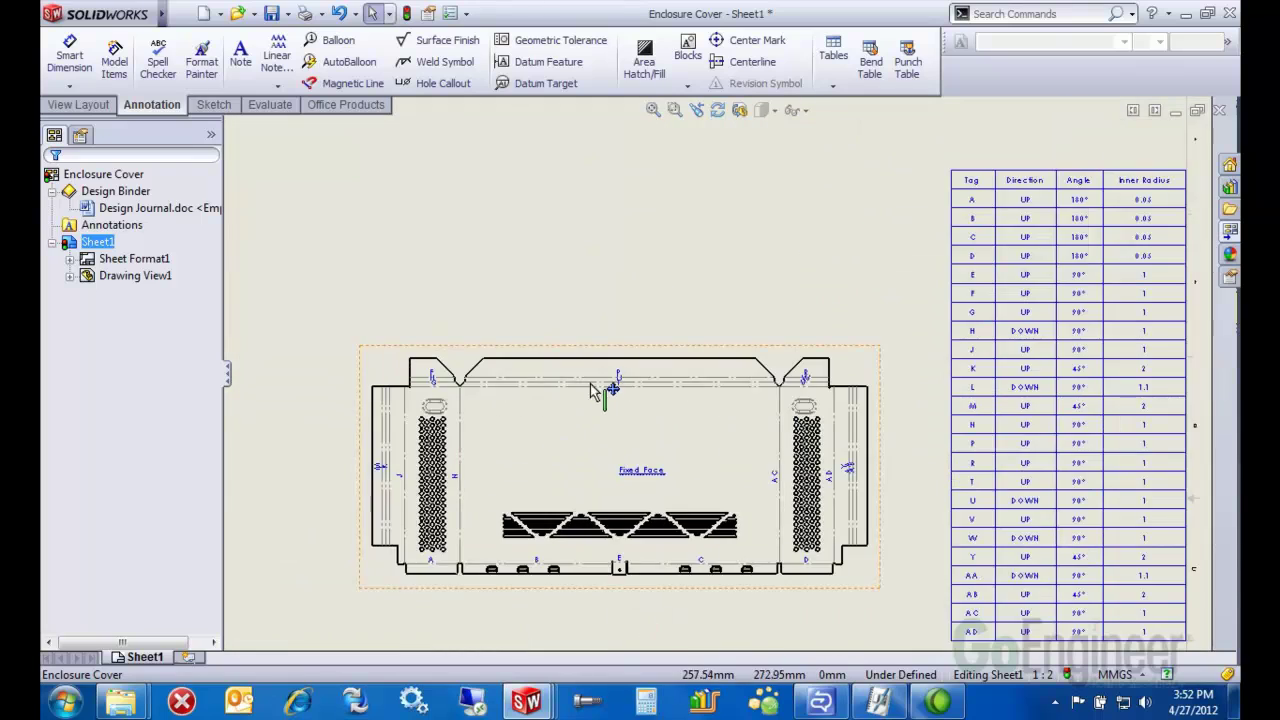
# - Move the flat pattern drawing view left and up on the sheet
pyautogui.click(357, 337)
pyautogui.scroll(-2, 447, 320)
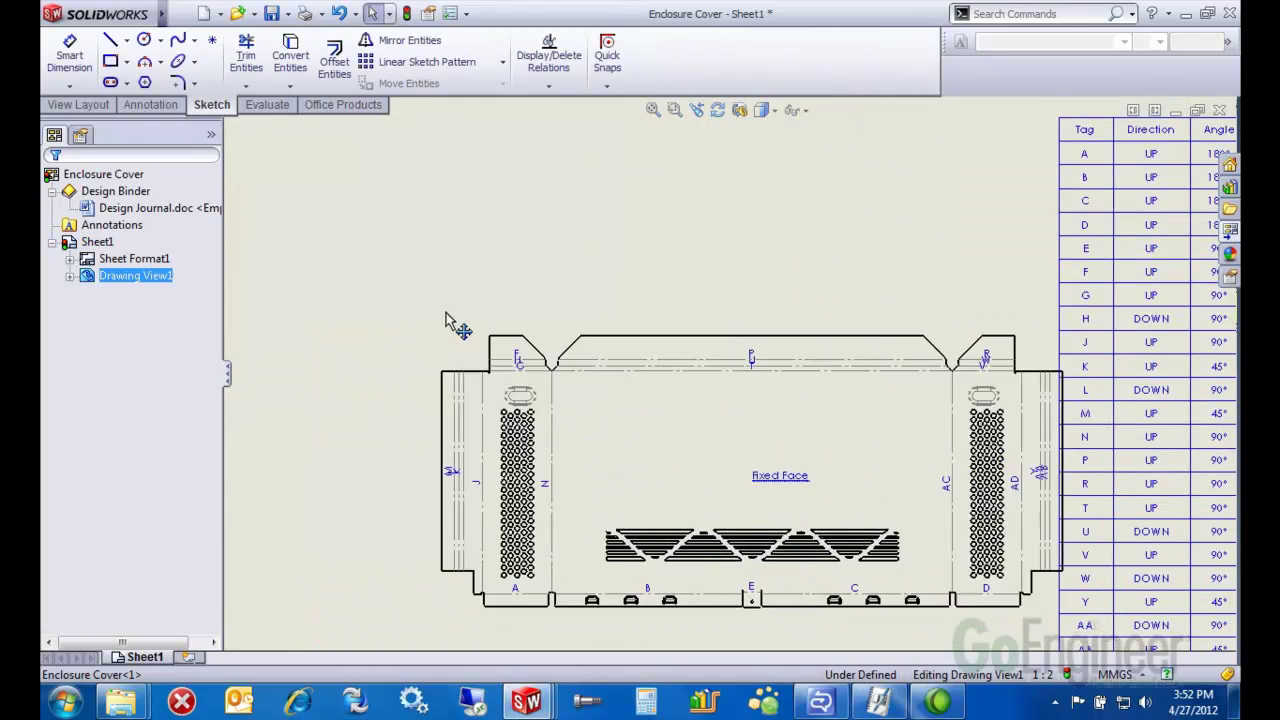
pyautogui.moveTo(447, 320); pyautogui.dragTo(336, 306)
pyautogui.click(383, 293)
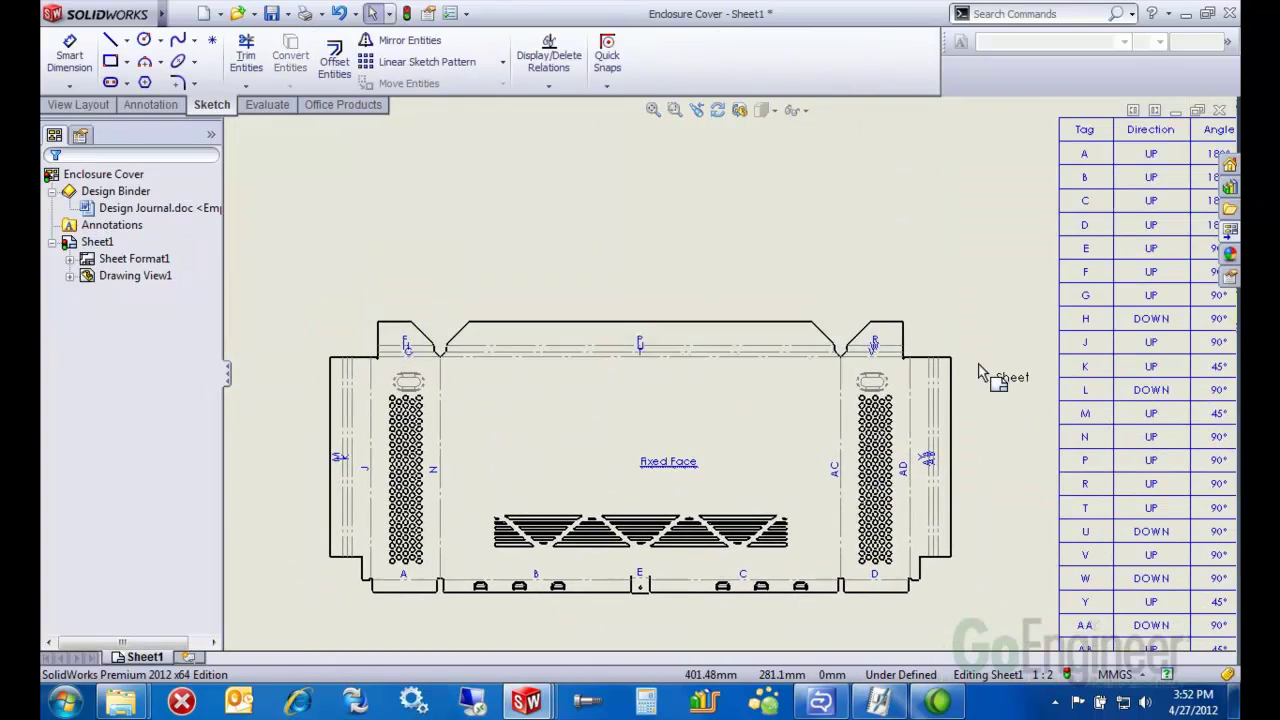
# - Move the stacked bend notes at the upper-left notch above the flat pattern
pyautogui.press('n')
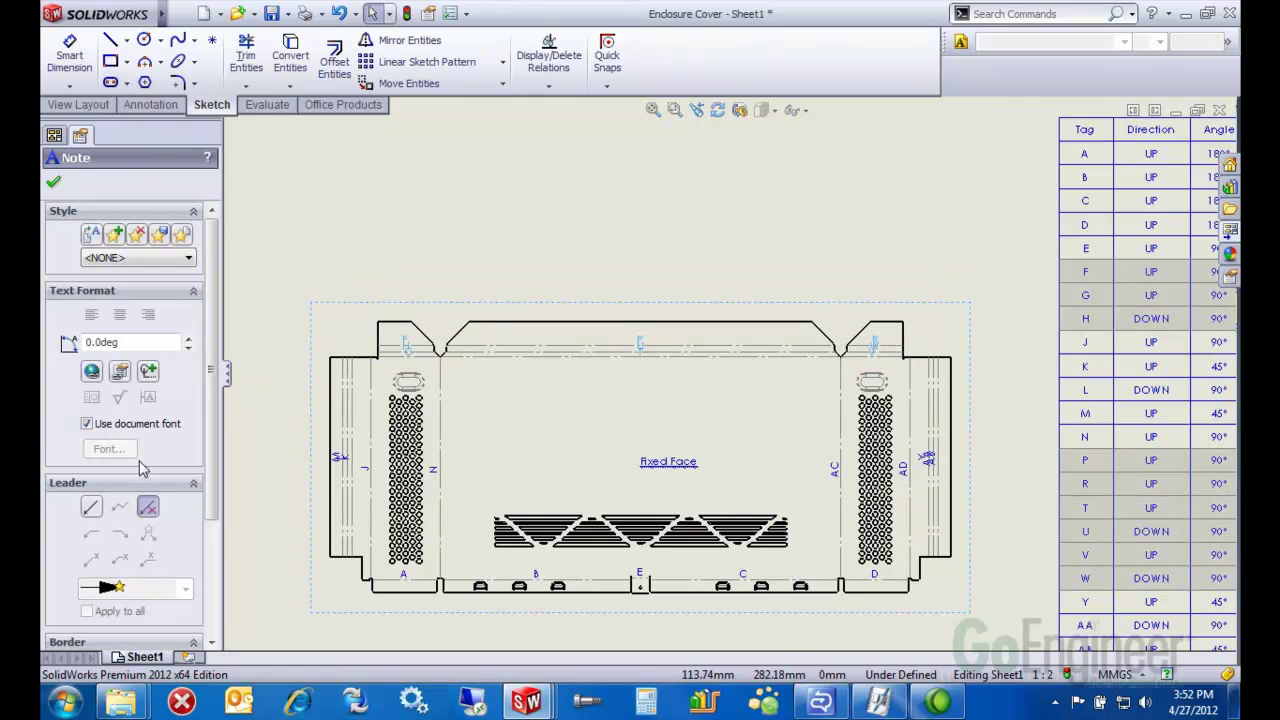
pyautogui.click(92, 508)
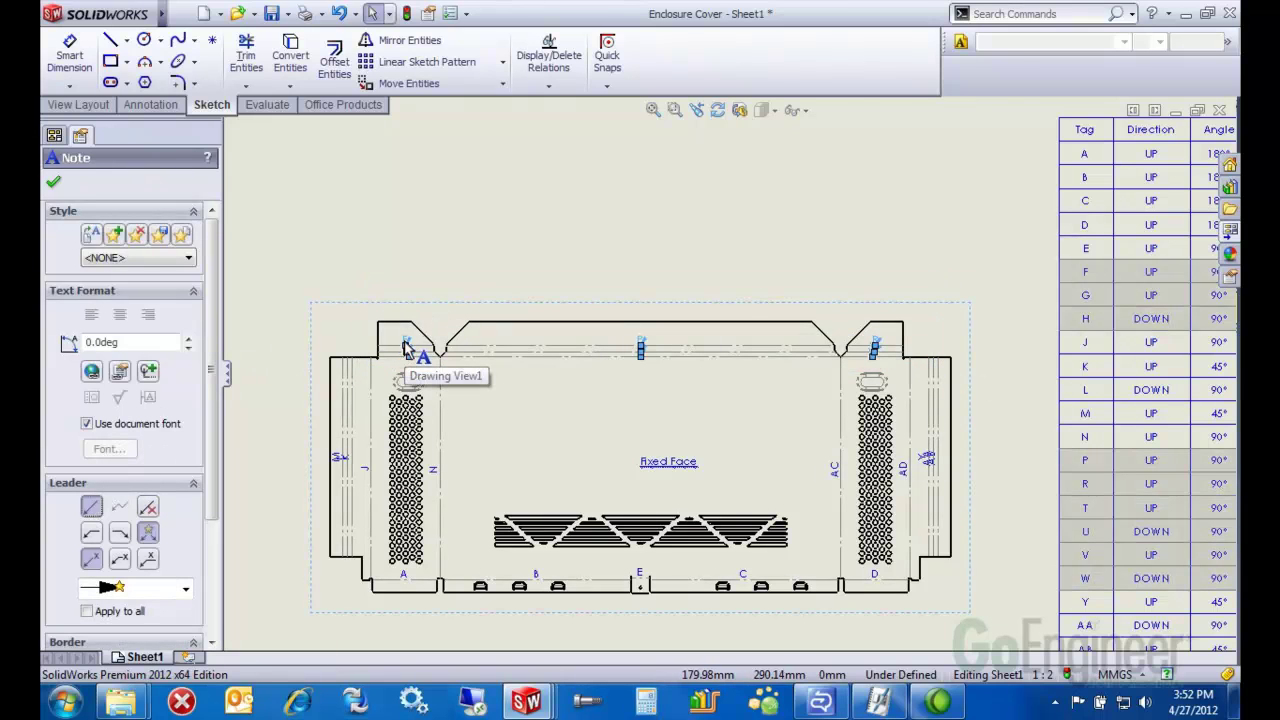
pyautogui.keyDown('ctrl'); pyautogui.click(405, 345); pyautogui.keyUp('ctrl')
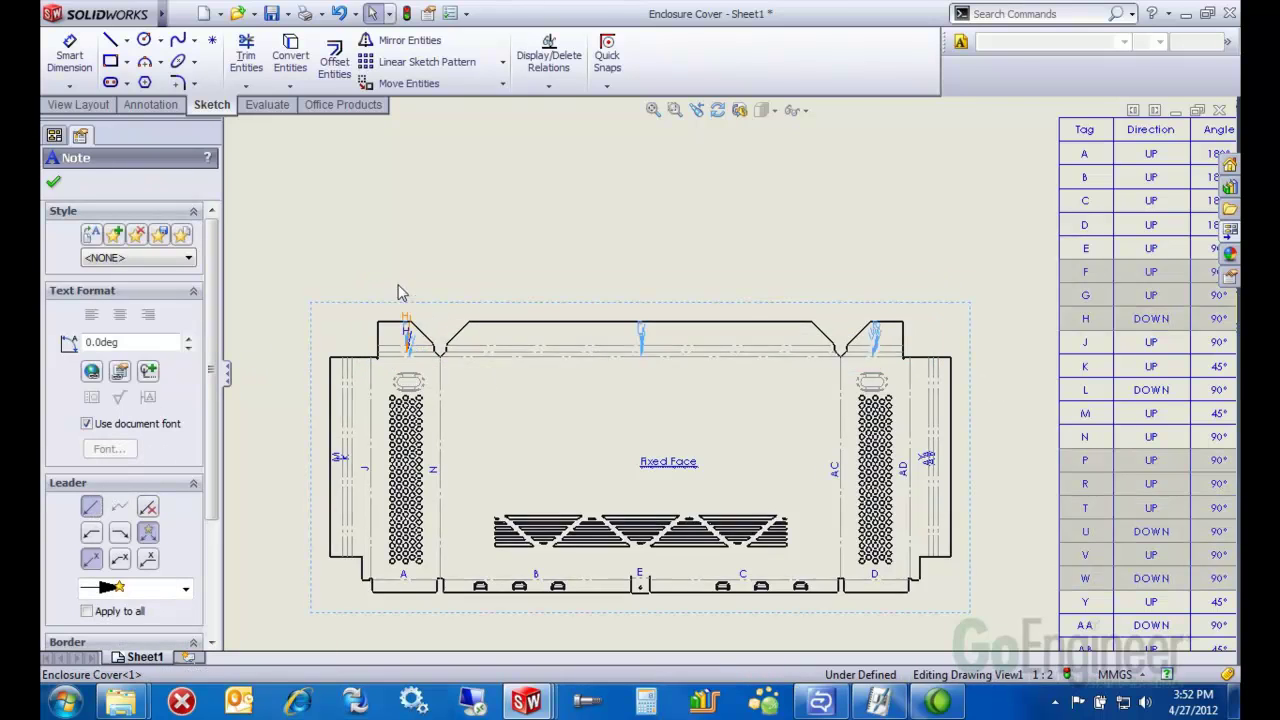
pyautogui.click(338, 287)
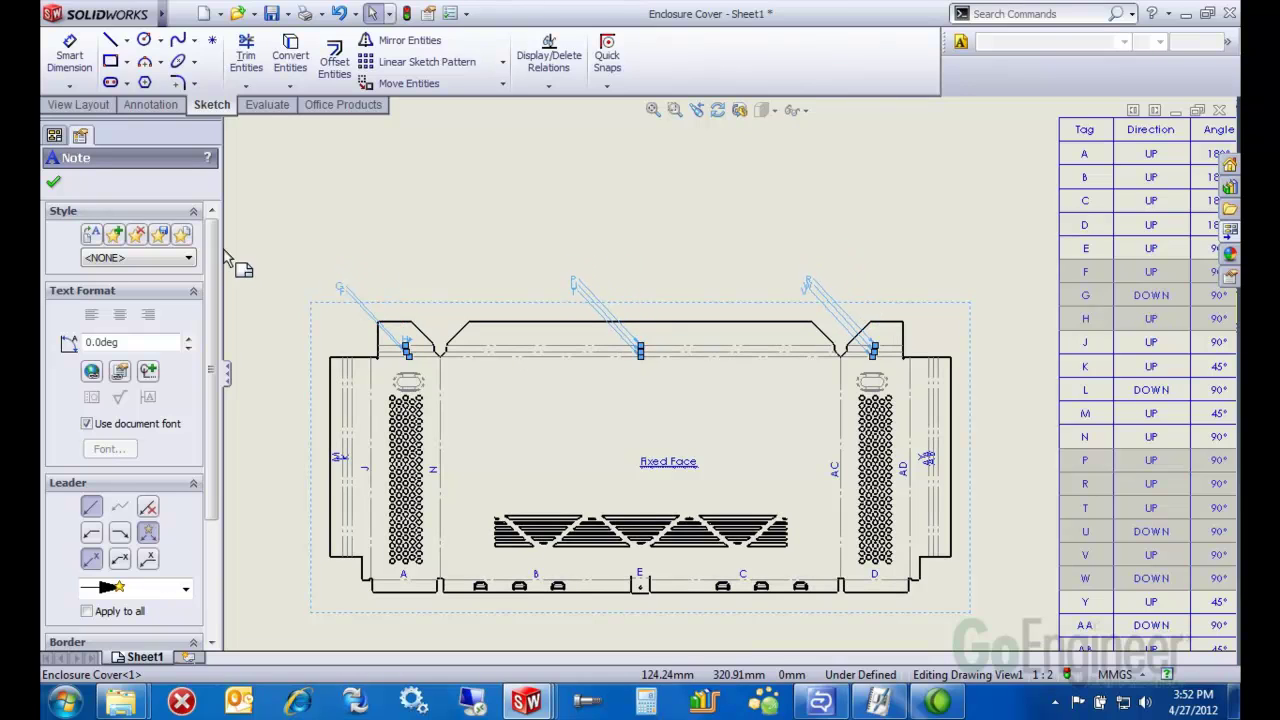
pyautogui.click(53, 181)
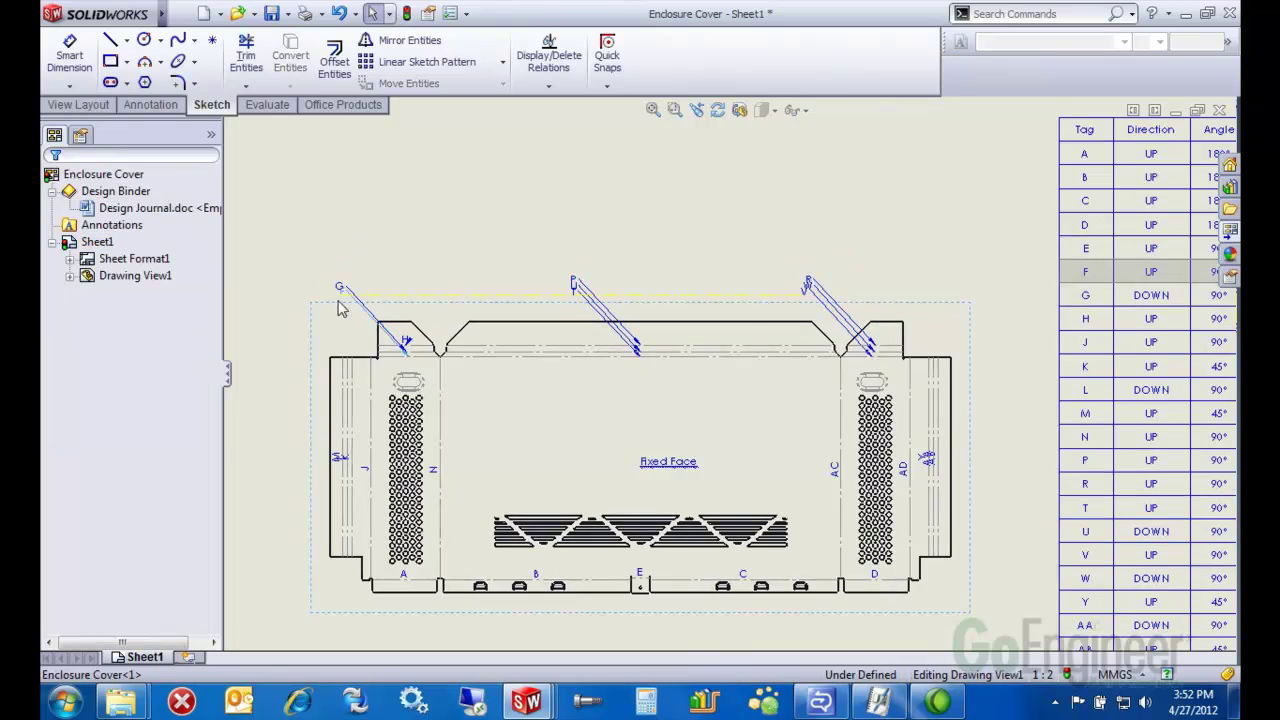
# - Drag the H and G bend tags apart so F, G and H read clearly
pyautogui.moveTo(405, 342); pyautogui.dragTo(450, 292)
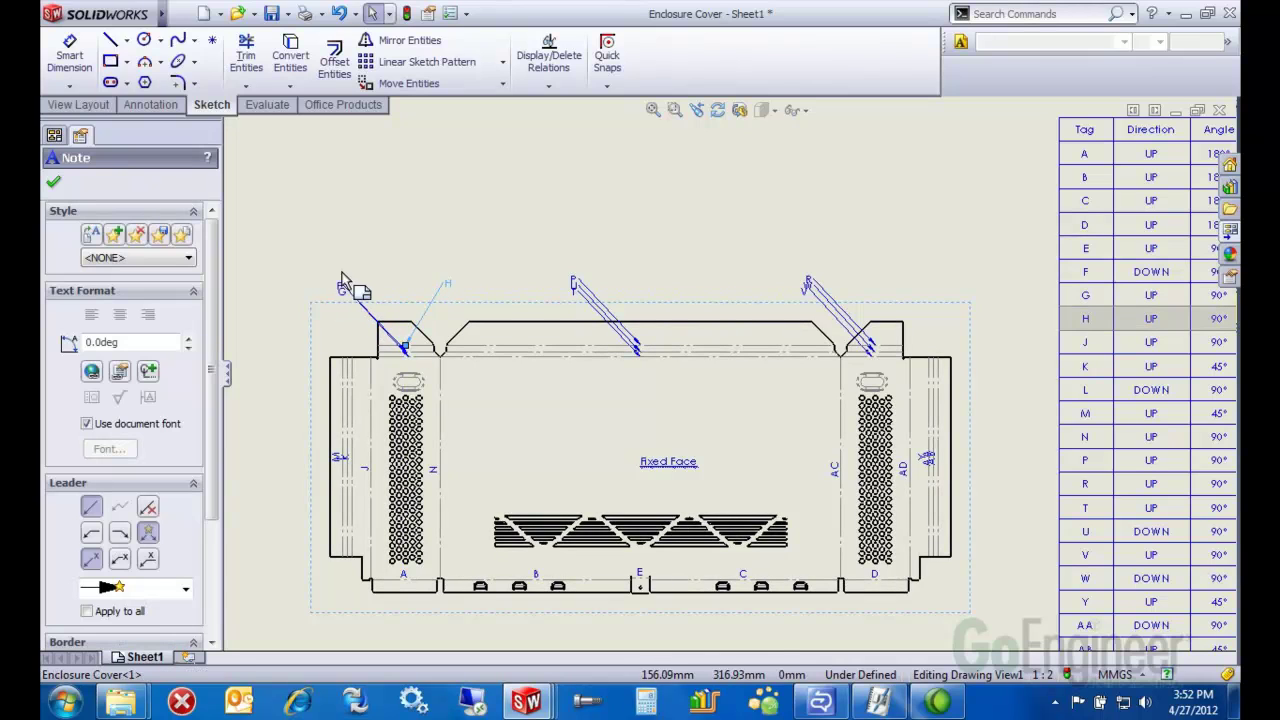
pyautogui.moveTo(340, 290); pyautogui.dragTo(341, 287)
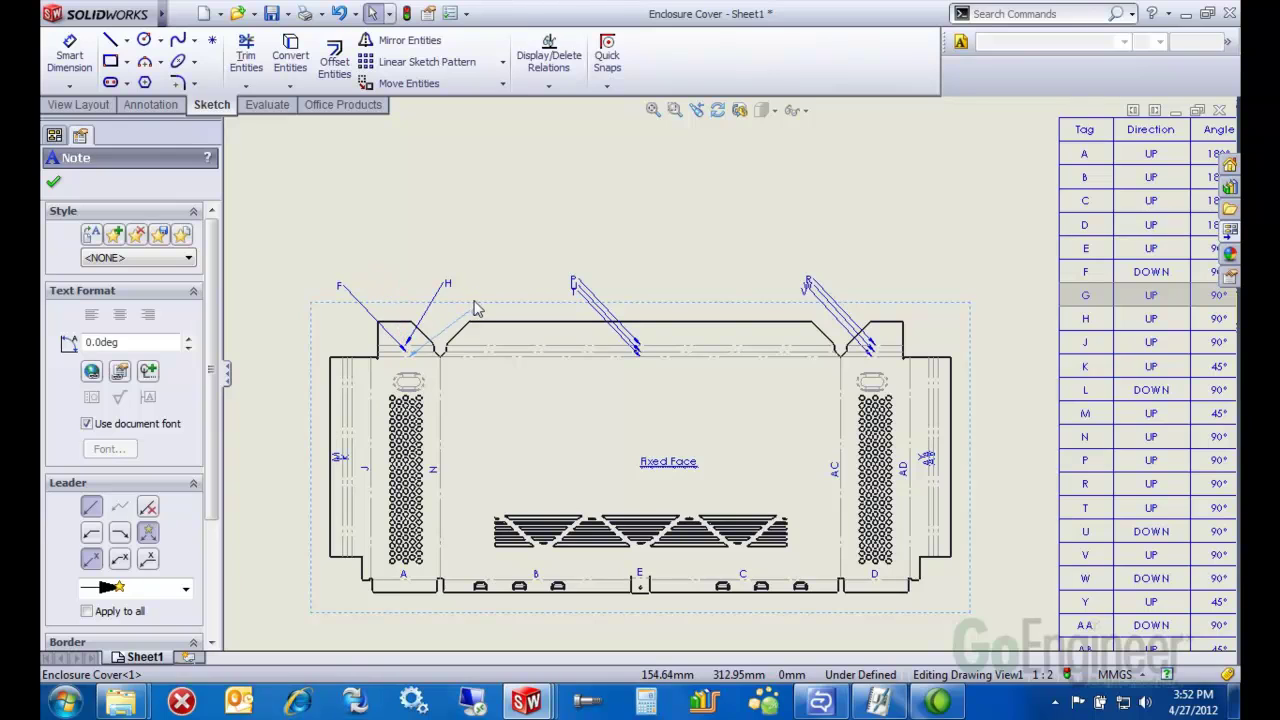
pyautogui.click(500, 270)
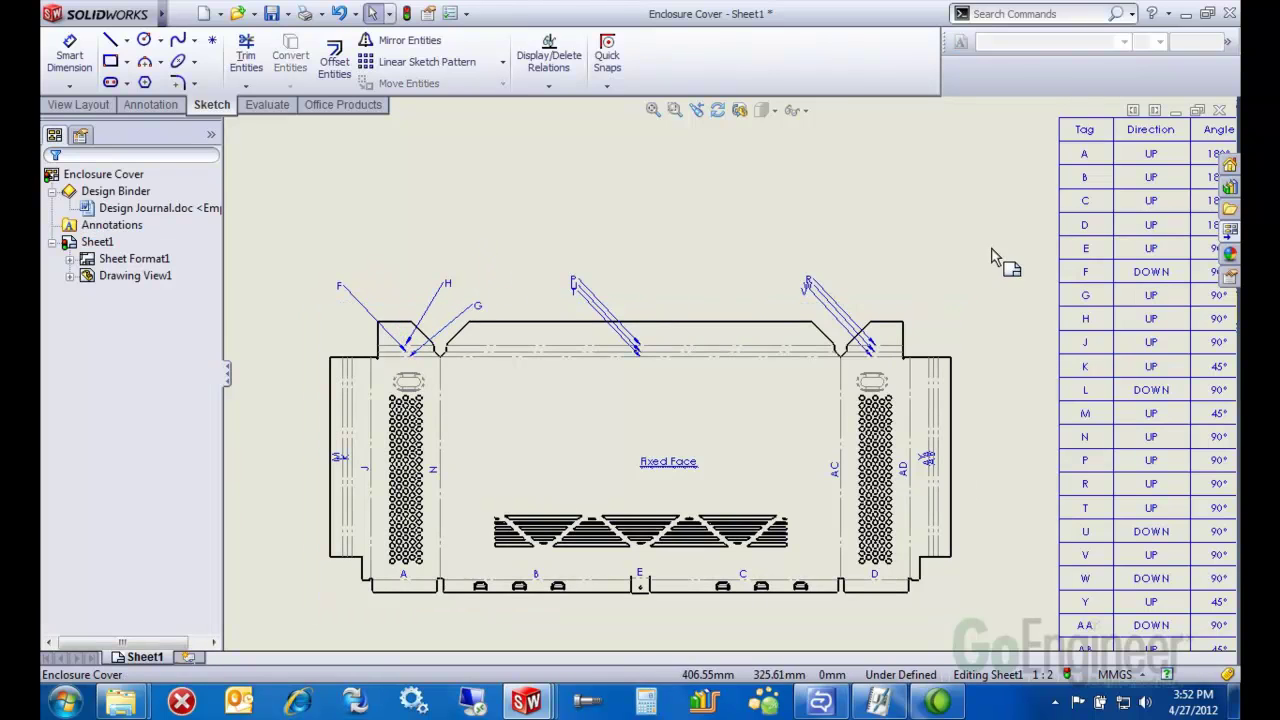
pyautogui.press('f')
pyautogui.scroll(-4, 740, 455)
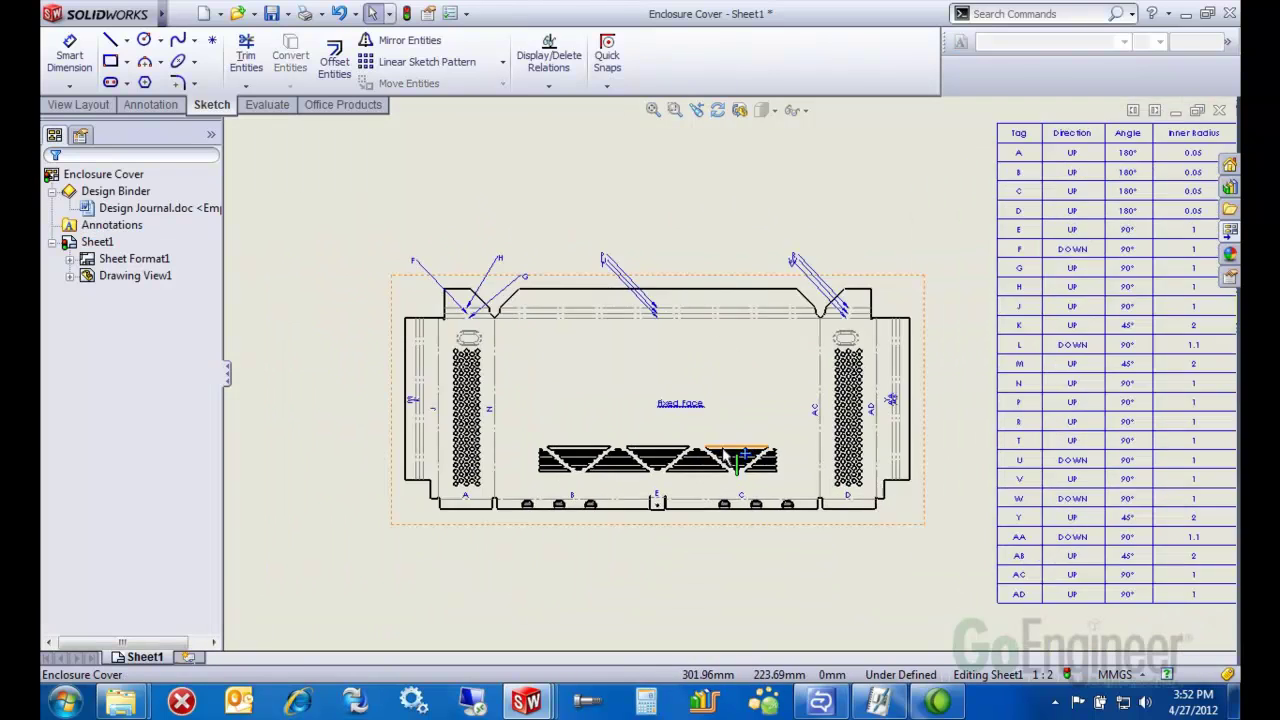
# - Add a punch table using the bottom hem edge as X datum and left edge as Y datum, placed above the flat pattern
pyautogui.click(153, 106)
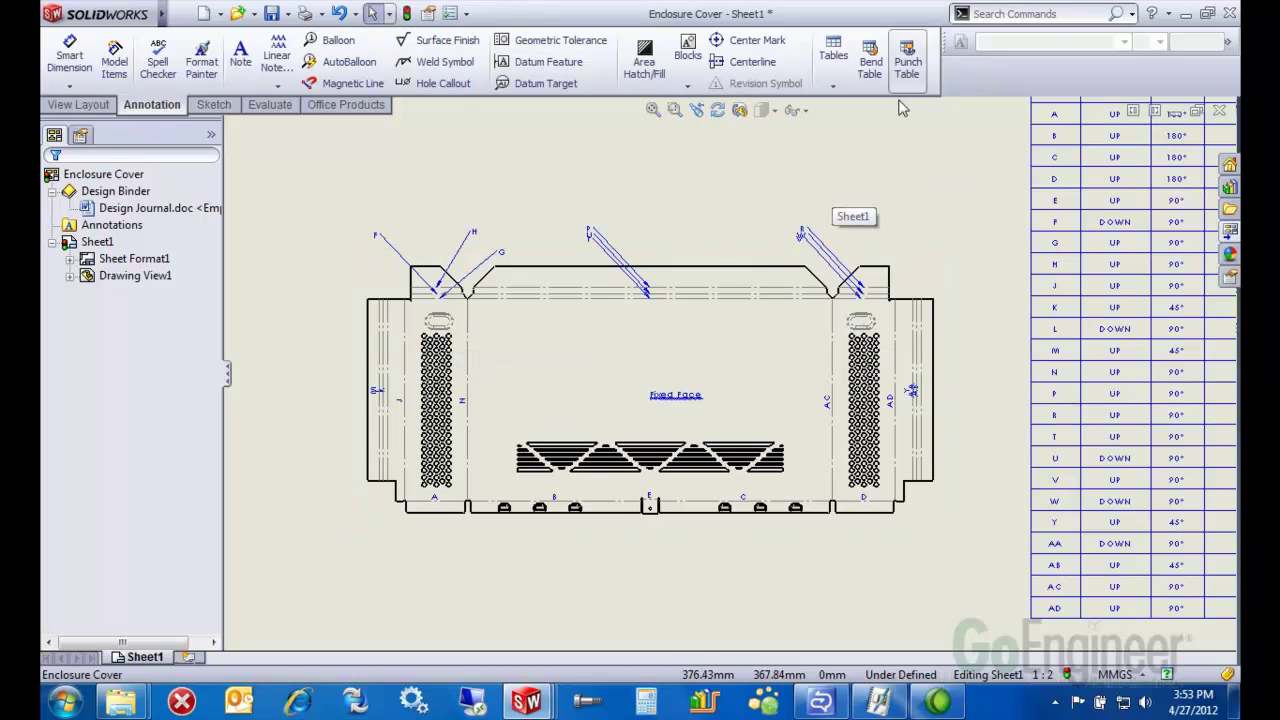
pyautogui.click(906, 64)
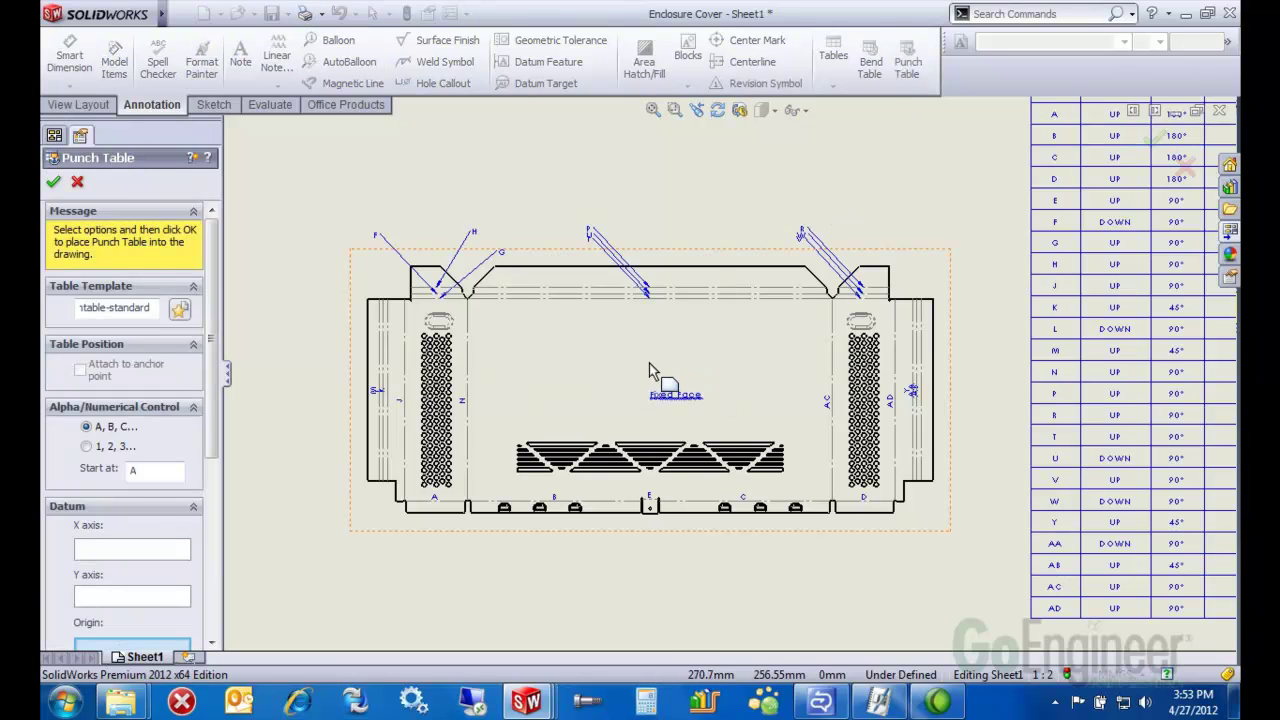
pyautogui.click(156, 556)
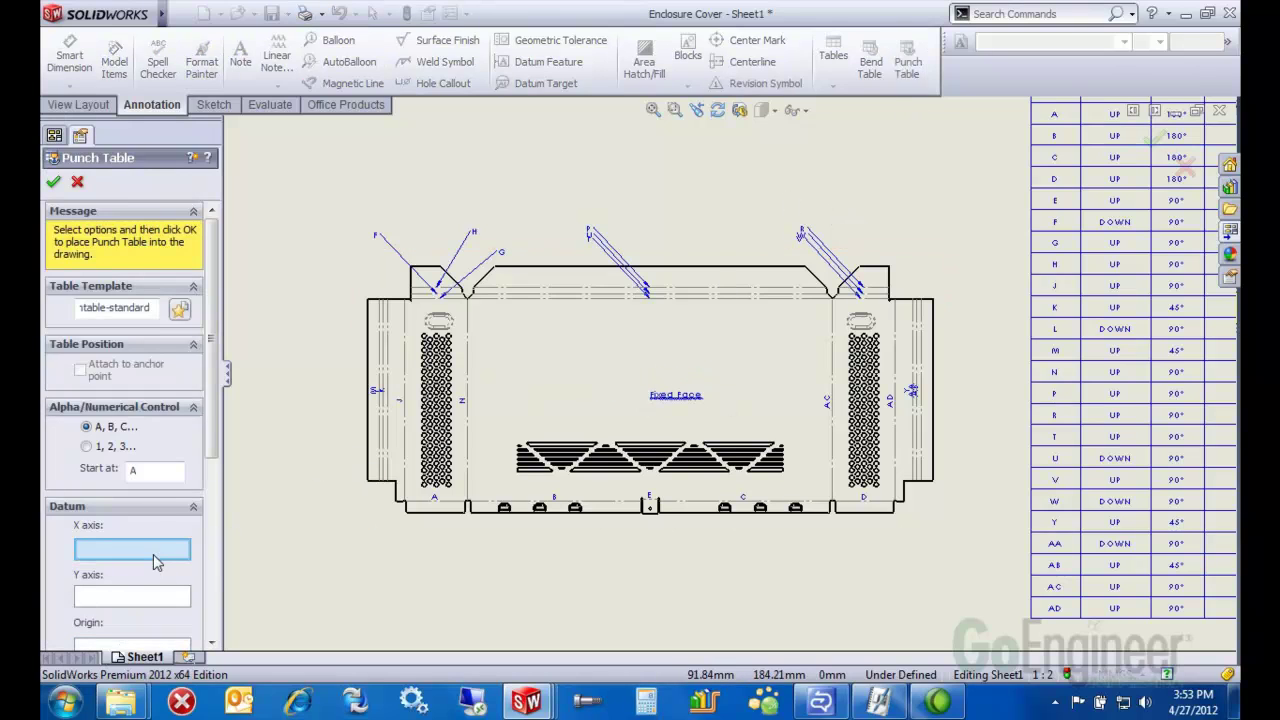
pyautogui.click(420, 522)
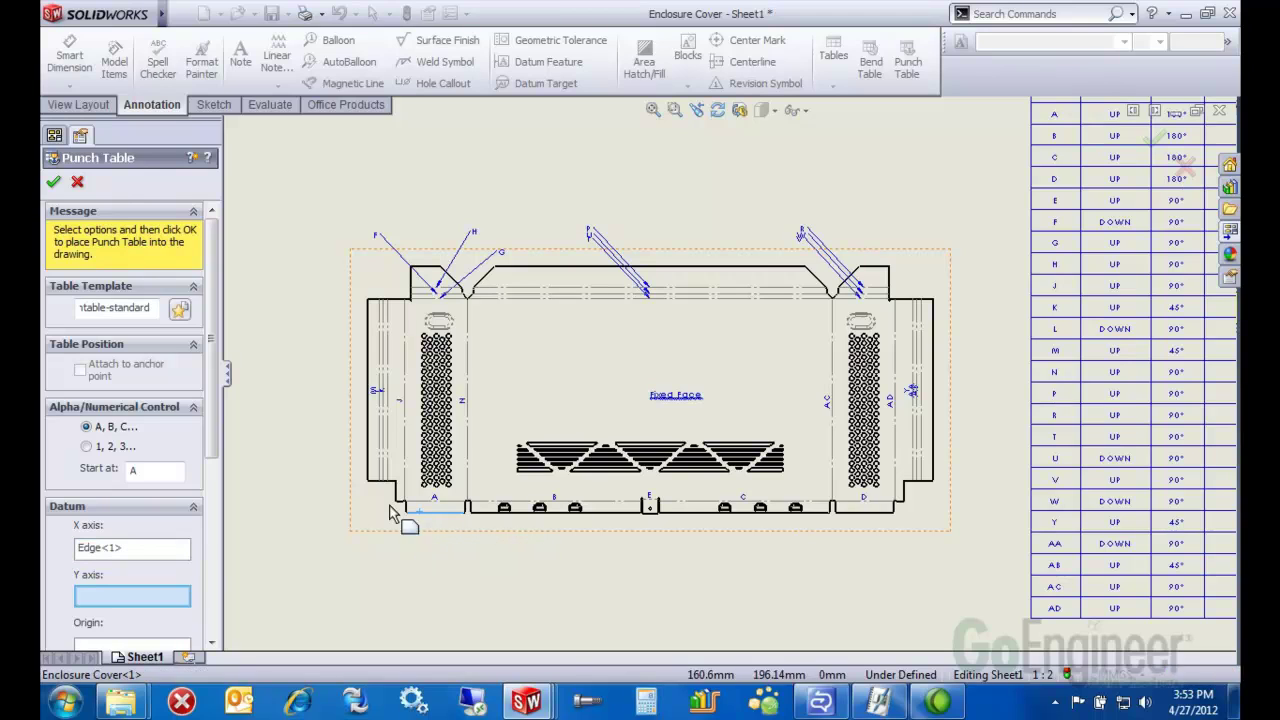
pyautogui.click(369, 476)
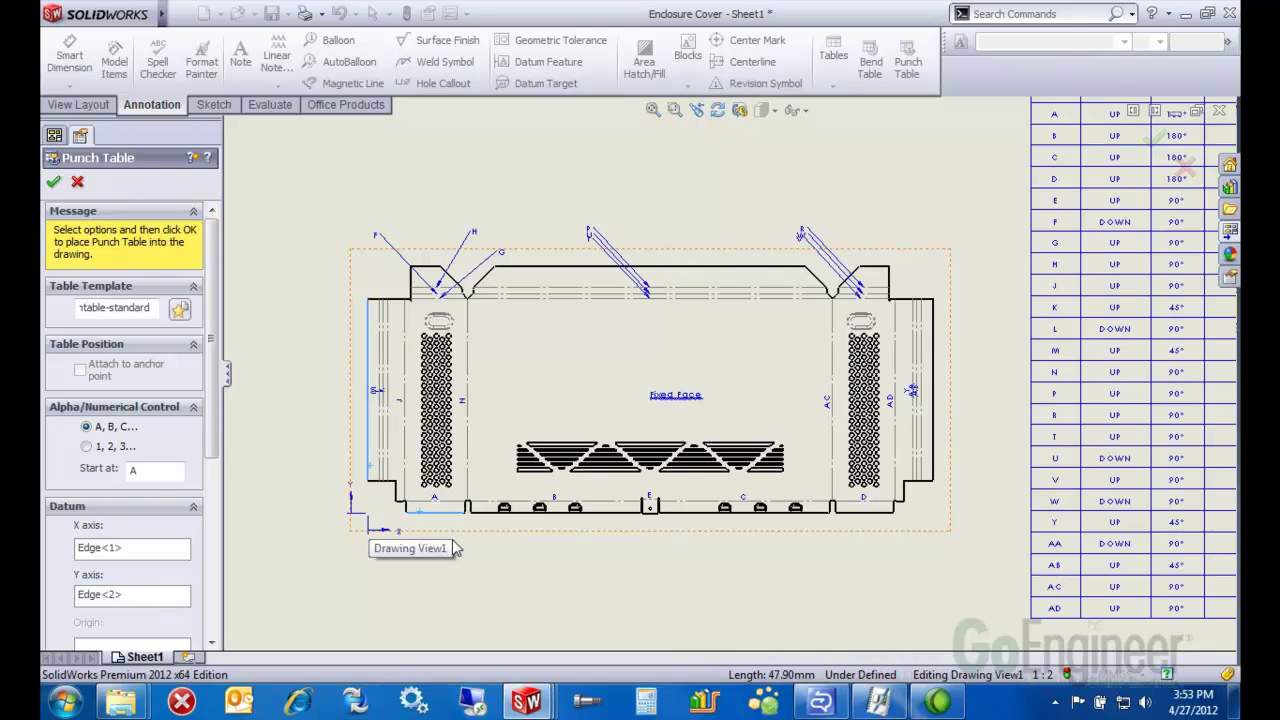
pyautogui.moveTo(214, 422); pyautogui.dragTo(220, 540)
pyautogui.click(520, 375)
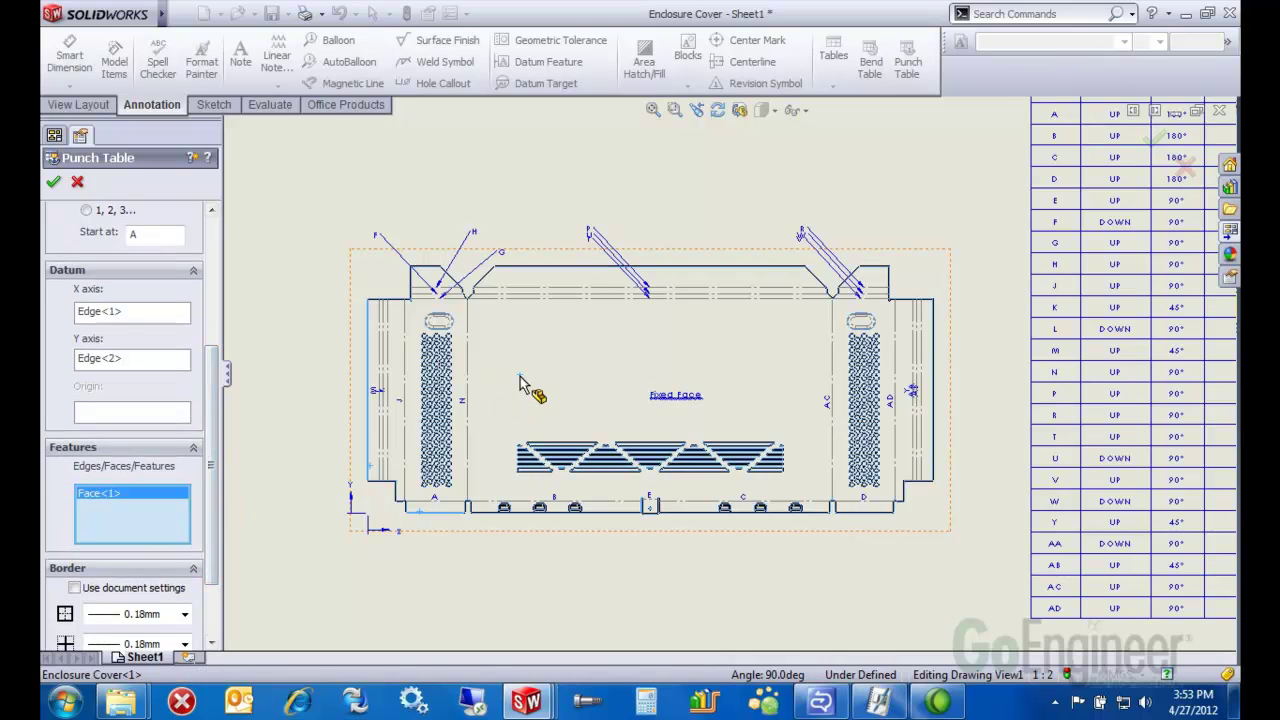
pyautogui.click(53, 182)
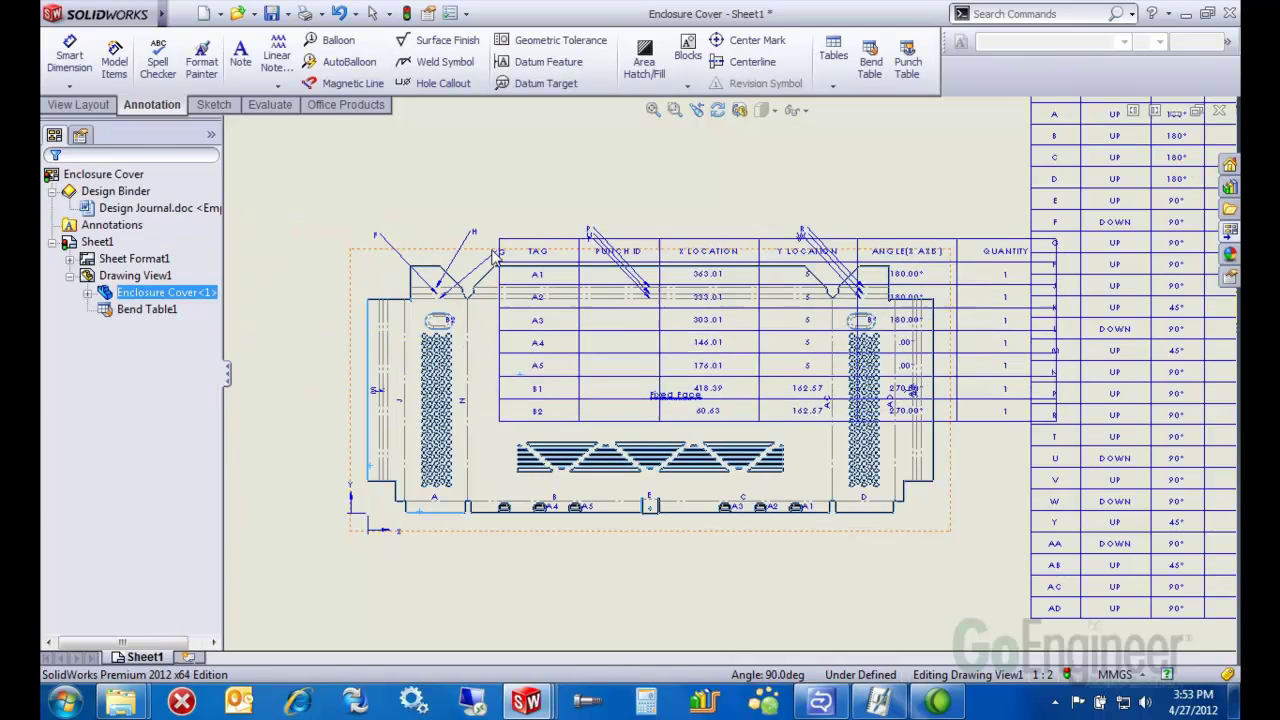
pyautogui.scroll(3, 470, 245)
pyautogui.click(405, 142)
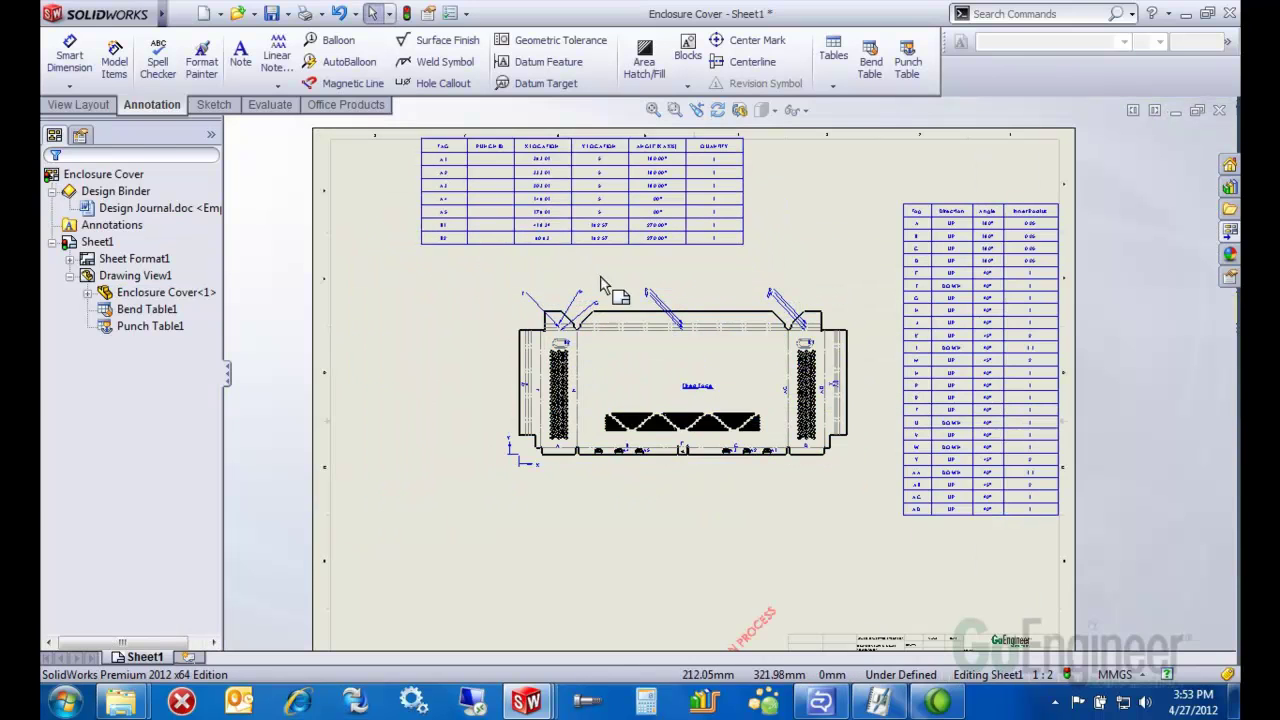
# - Fit the sheet to the window and nudge the punch table slightly down and left
pyautogui.scroll(-3, 605, 290)
pyautogui.scroll(-3, 592, 405)
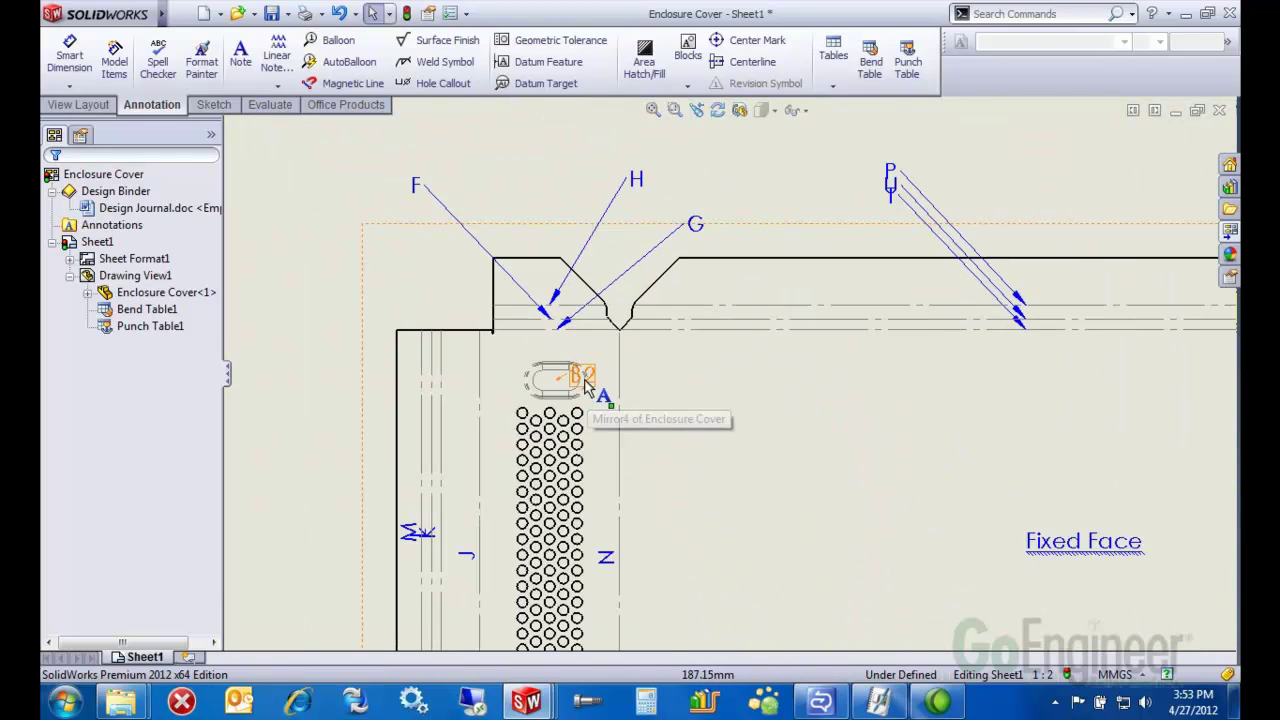
pyautogui.scroll(3, 687, 386)
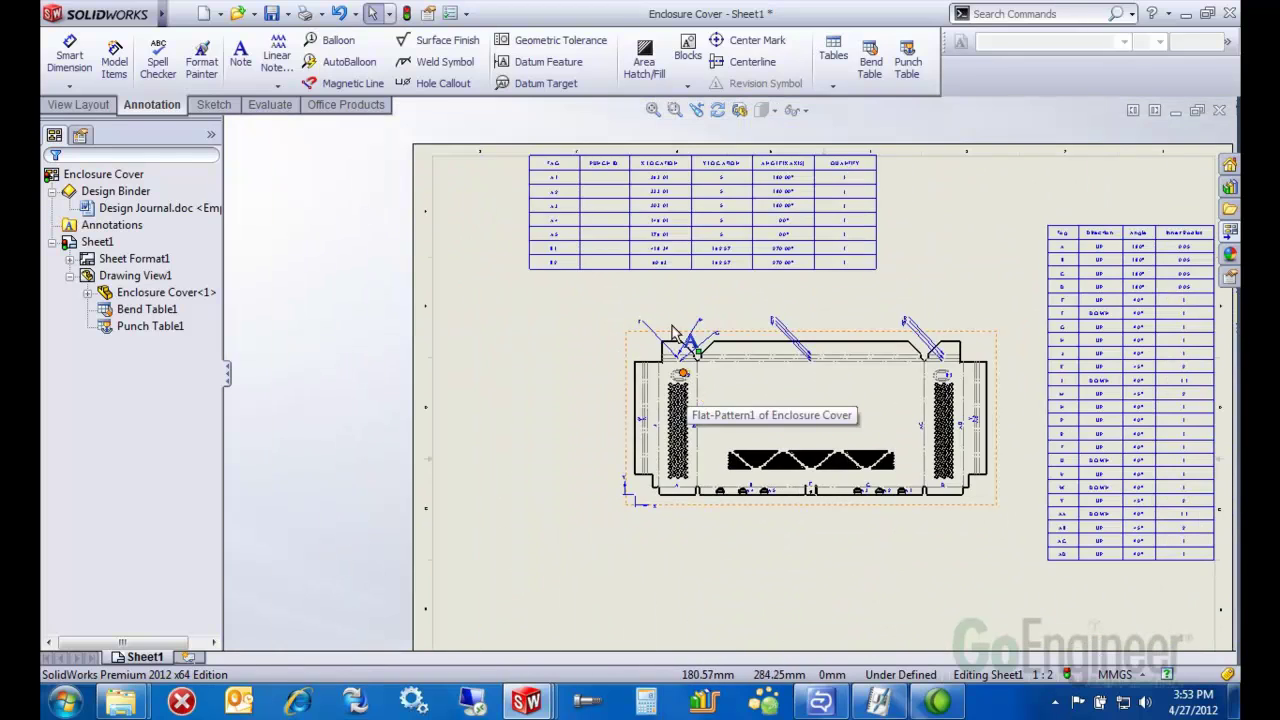
pyautogui.scroll(-5, 512, 210)
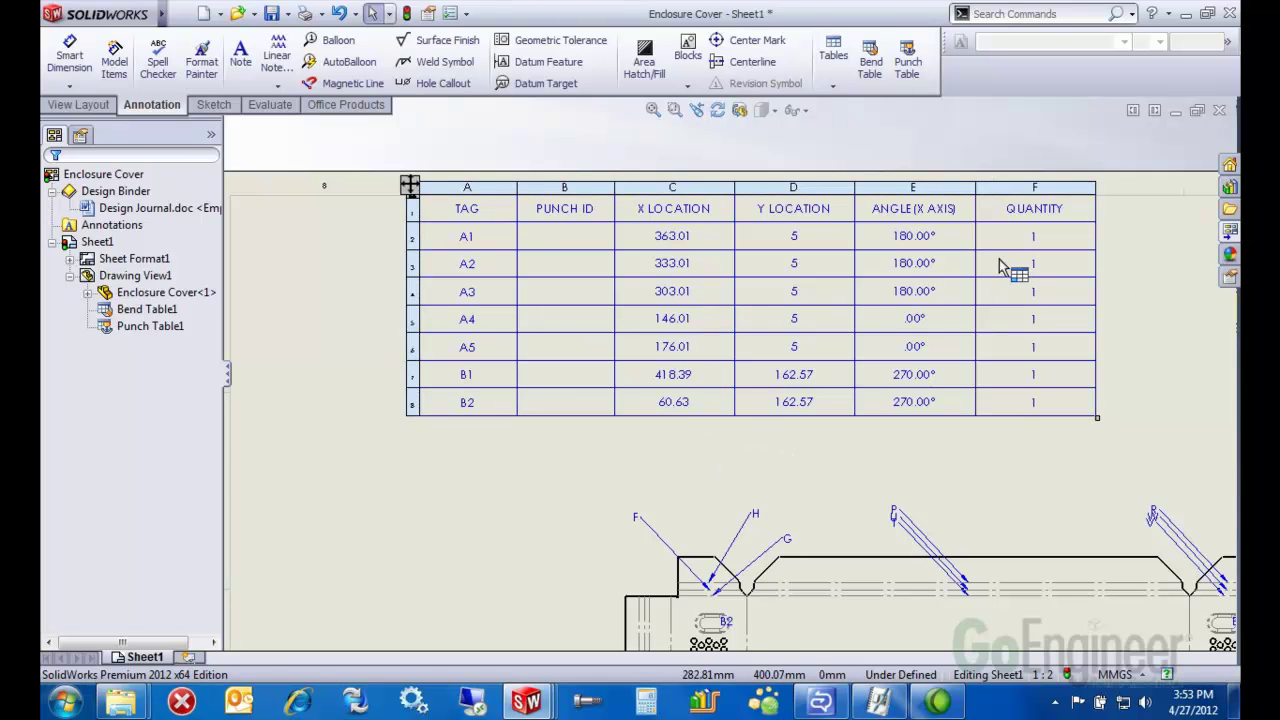
pyautogui.hotkey('shift', 'z')
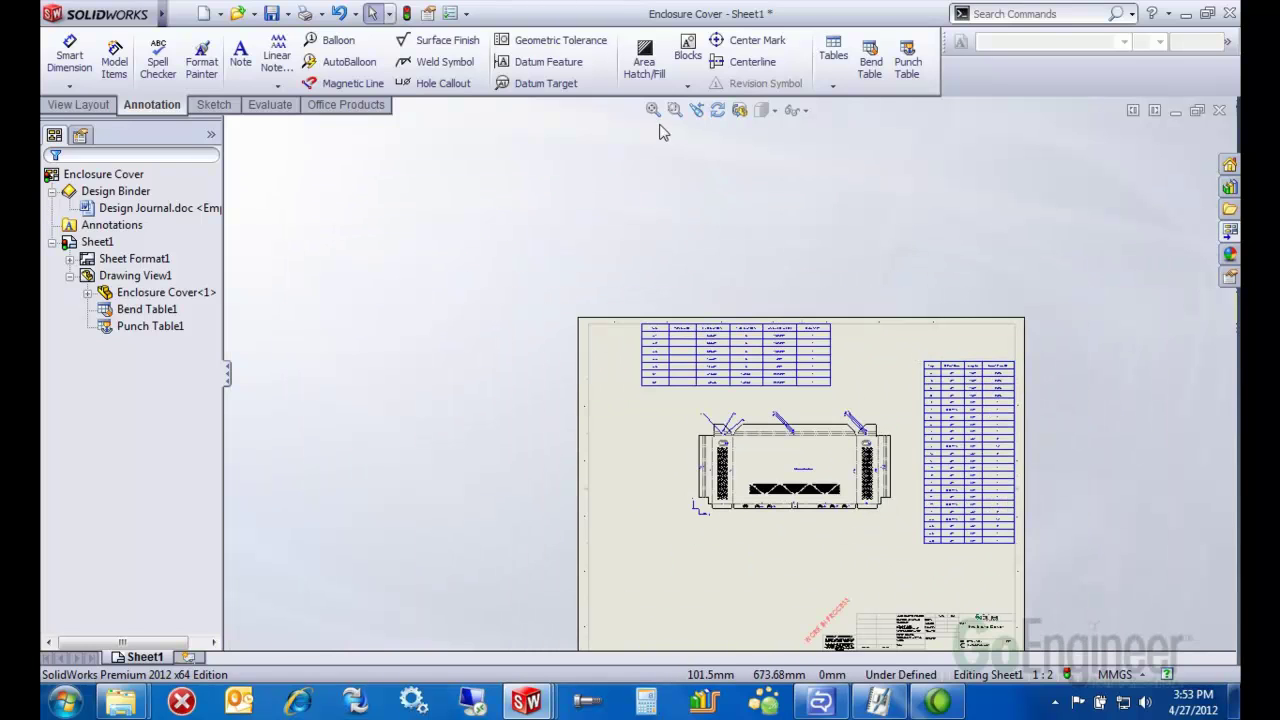
pyautogui.click(653, 110)
pyautogui.click(820, 207)
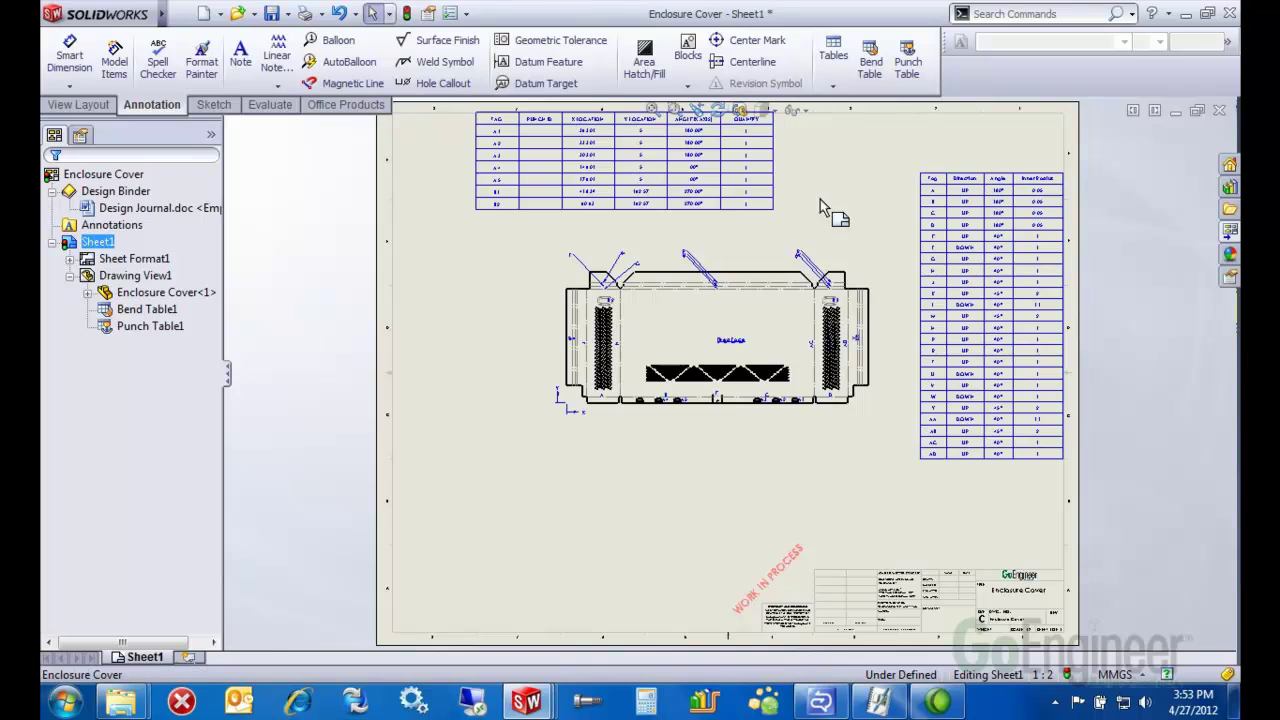
pyautogui.moveTo(474, 113); pyautogui.dragTo(462, 140)
pyautogui.click(462, 140)
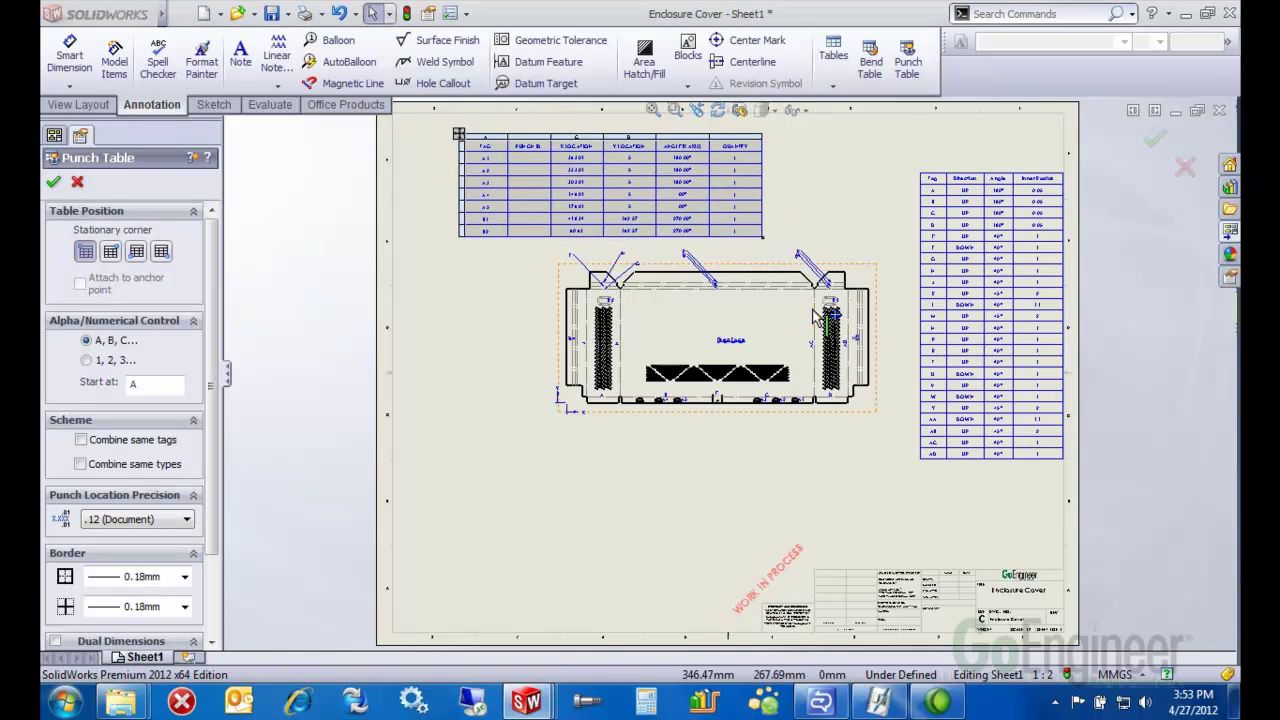
pyautogui.scroll(-2, 830, 318)
pyautogui.click(687, 538)
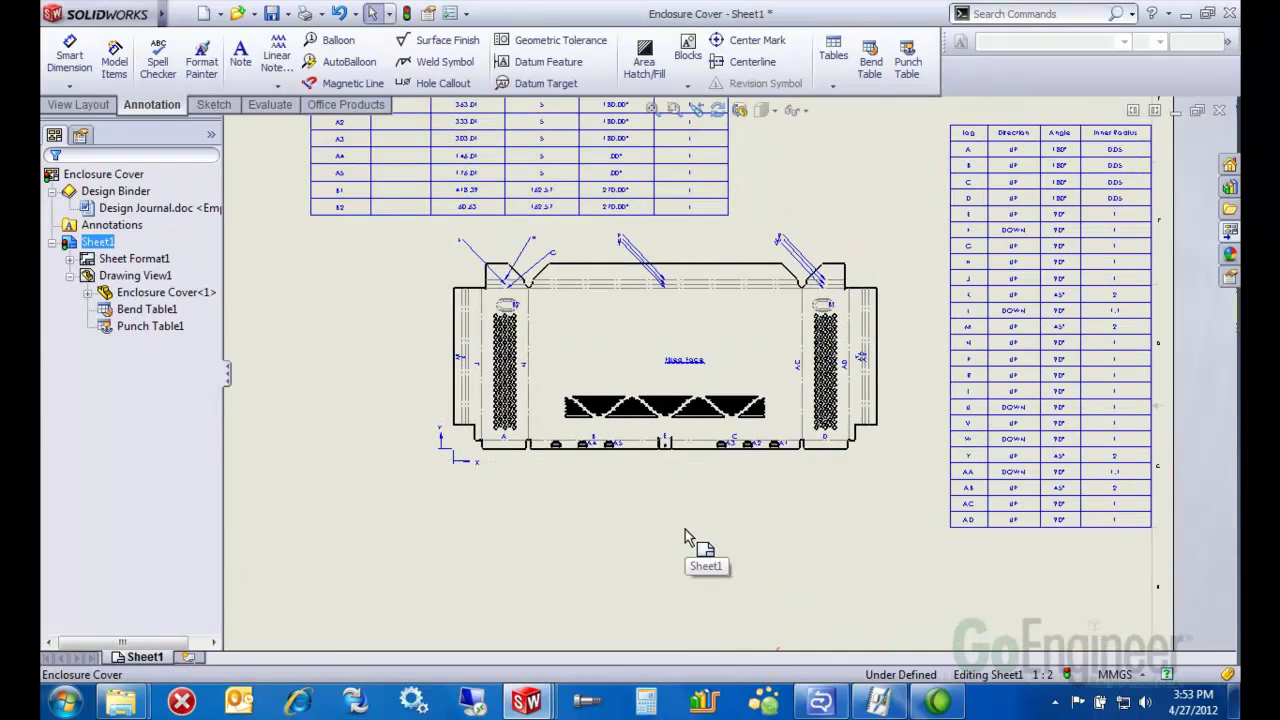